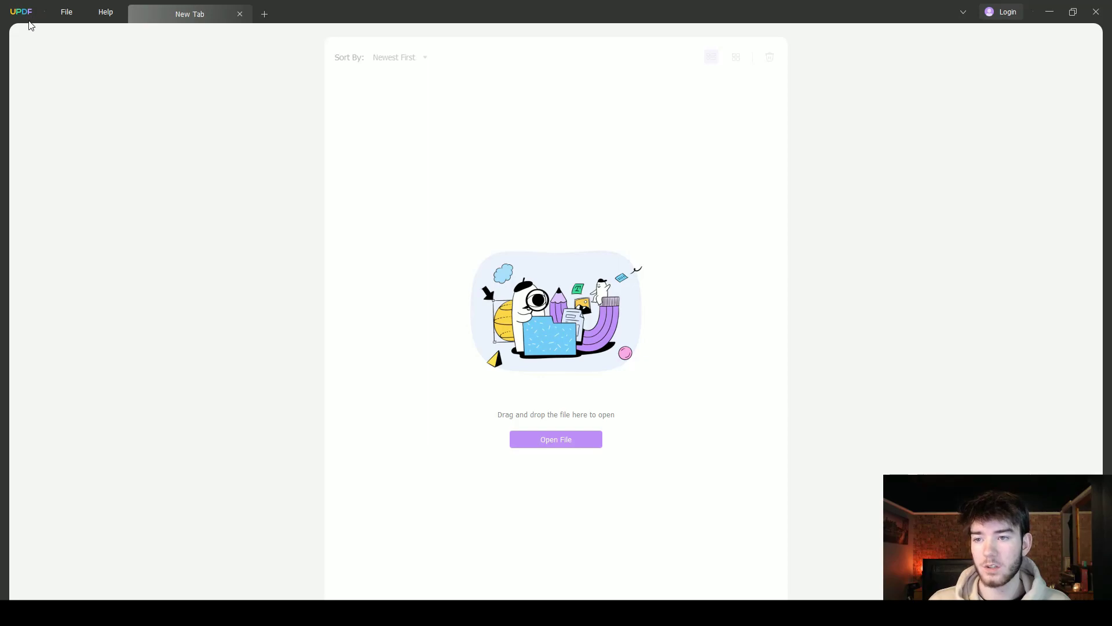
# Open the artist-invoice-template PDF from disk through the File menu
pyautogui.click(76, 17)
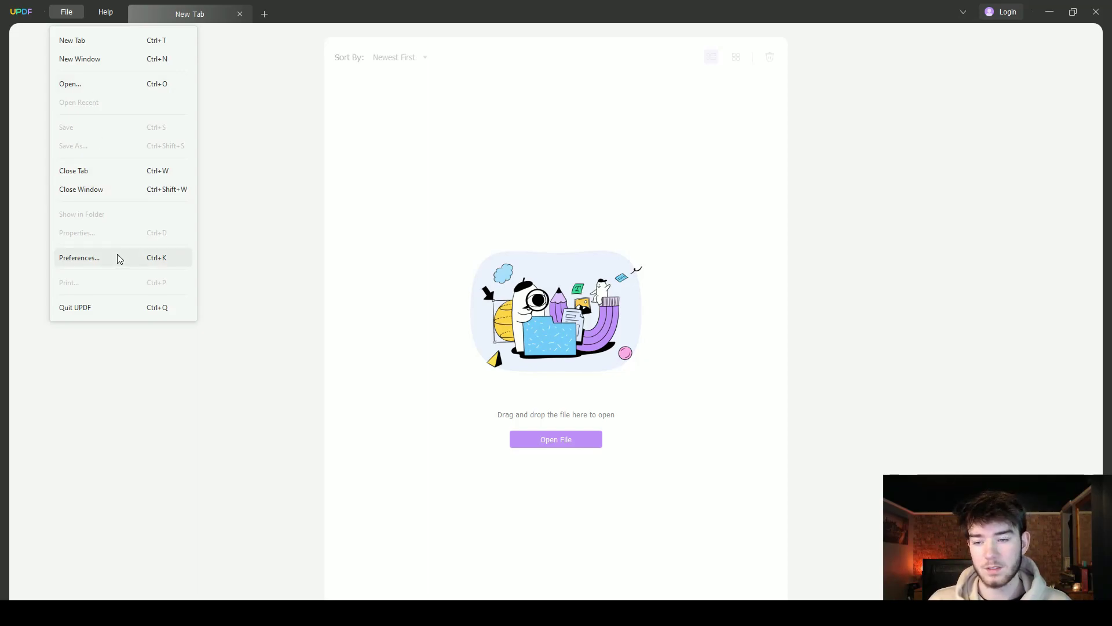
pyautogui.click(234, 308)
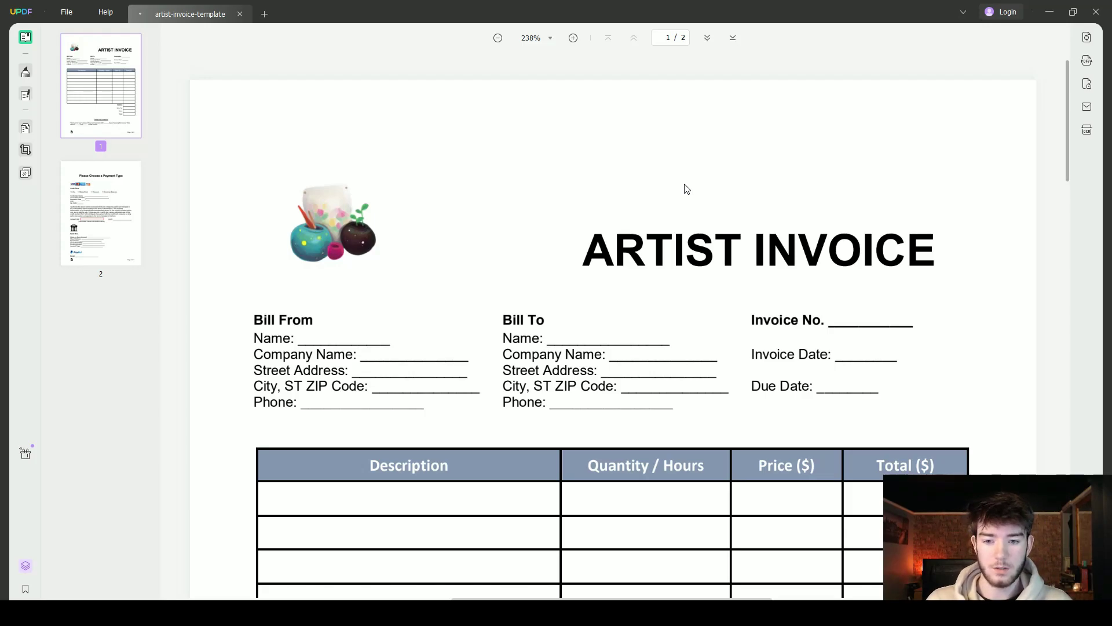
# Scroll through the invoice, then zoom out two levels so more of the page fits
pyautogui.scroll(-4, 583, 273)
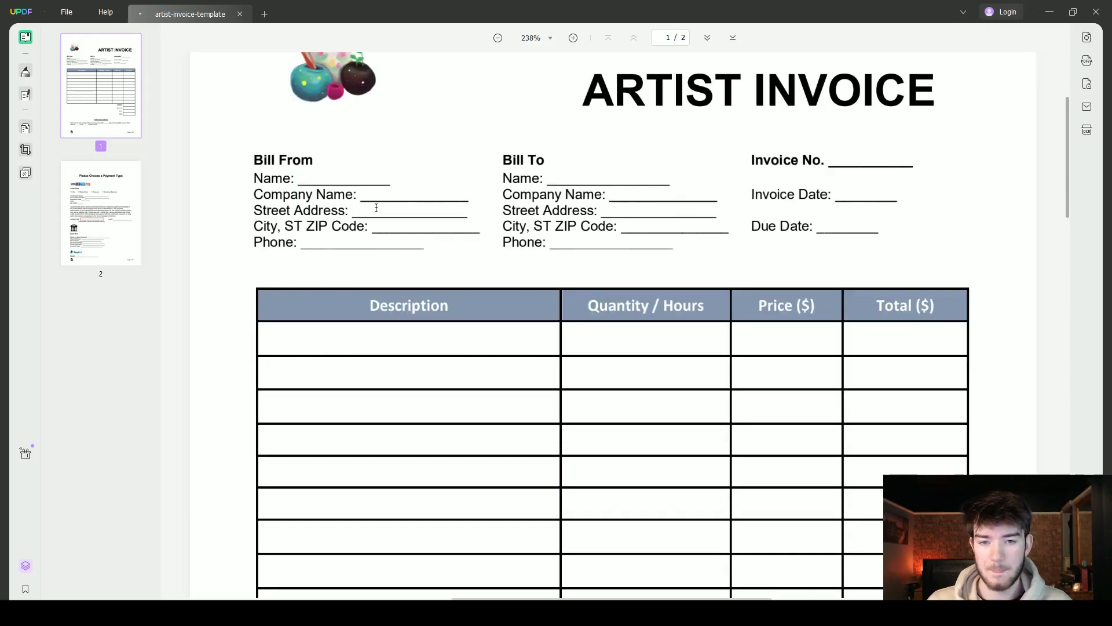
pyautogui.scroll(4, 418, 218)
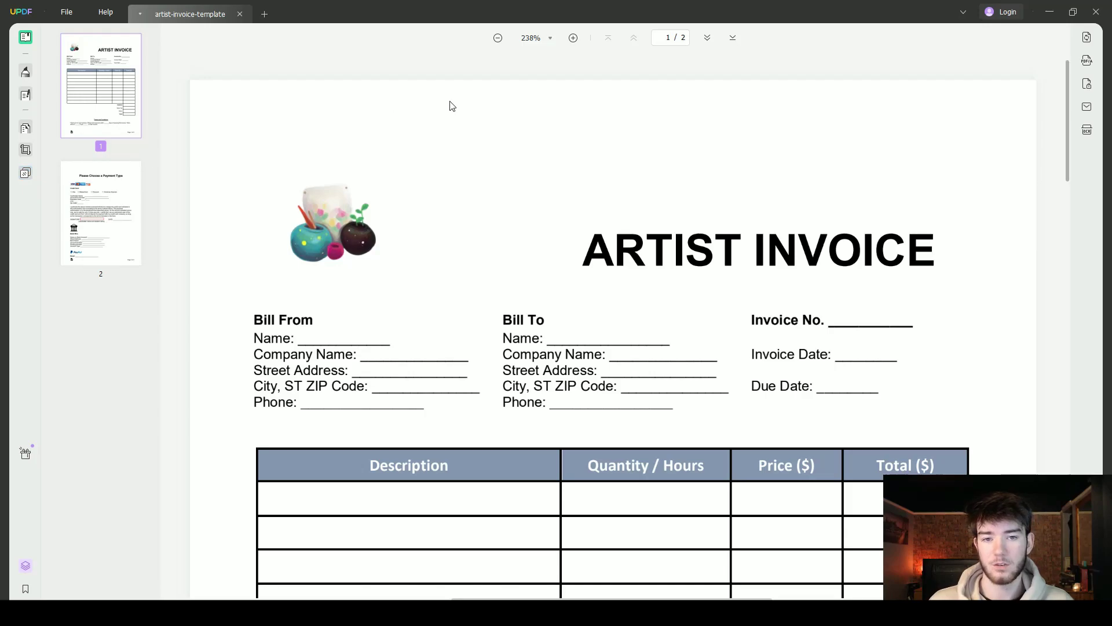
pyautogui.click(498, 38)
pyautogui.click(498, 39)
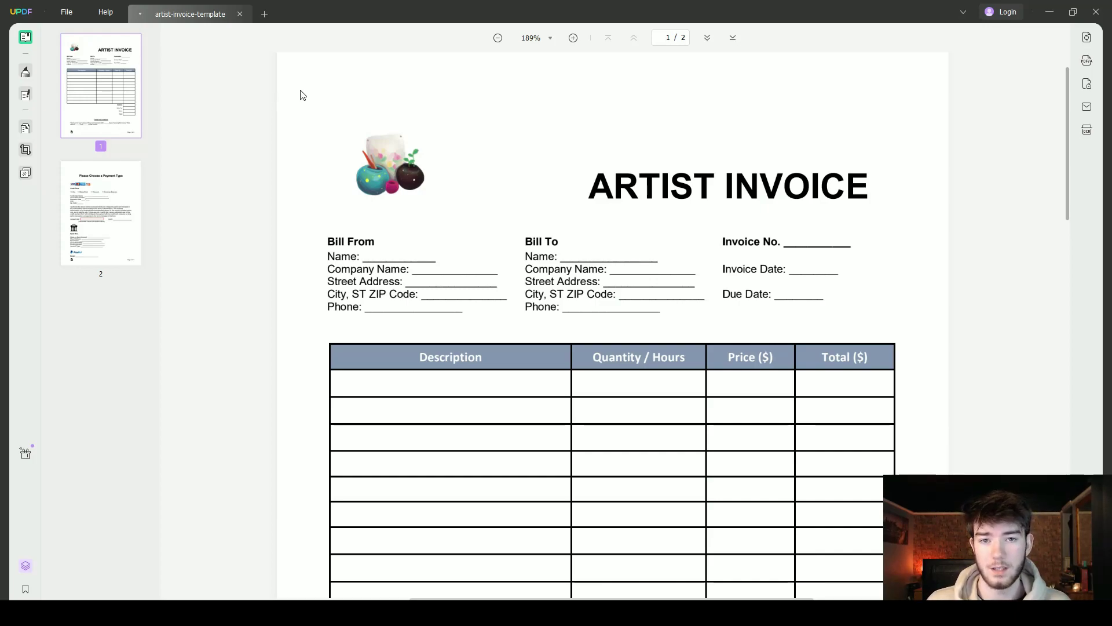
# Enter Comment mode and choose the Text Comment tool, set to Microsoft YaHei Regular 12px
pyautogui.click(31, 72)
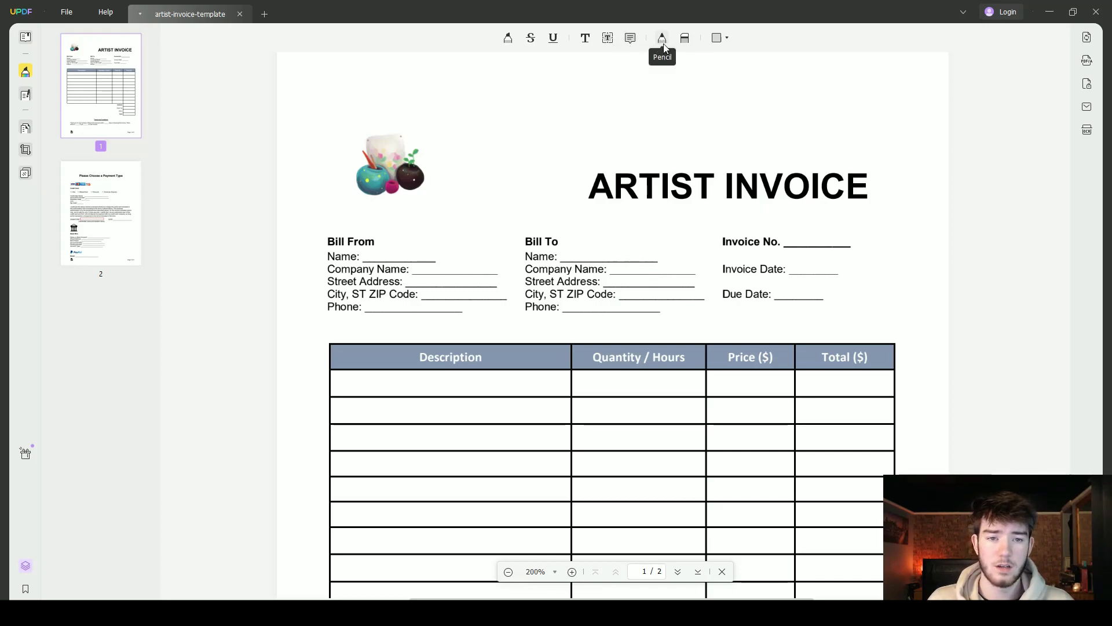
pyautogui.click(726, 39)
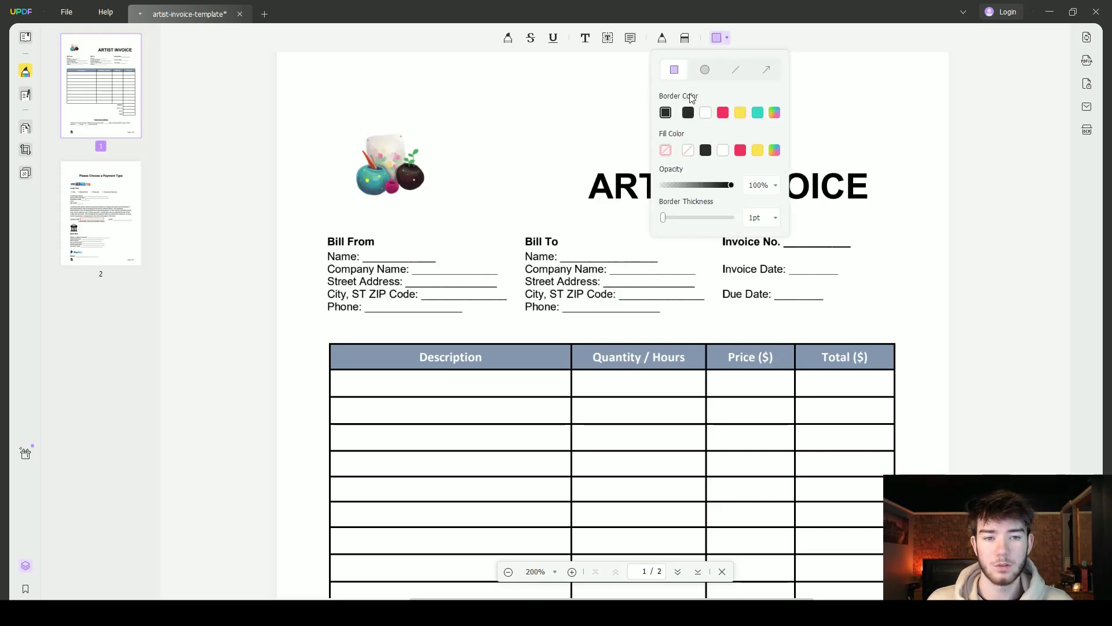
pyautogui.click(585, 39)
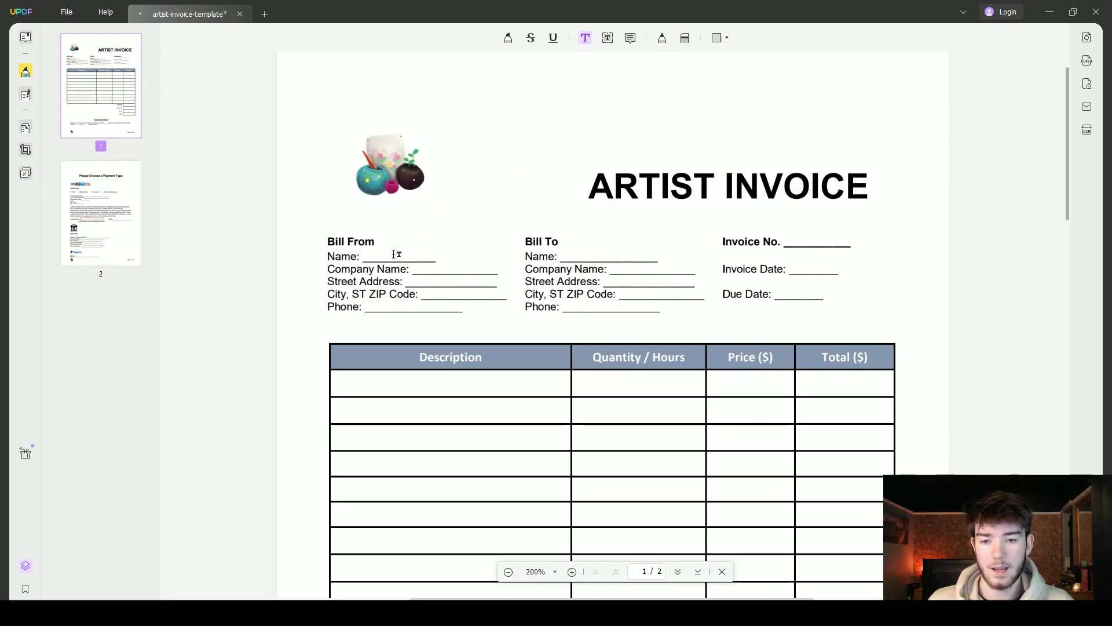
# Paste the sender's name as a text comment on the Bill From Name line, coloured dark
pyautogui.click(421, 235)
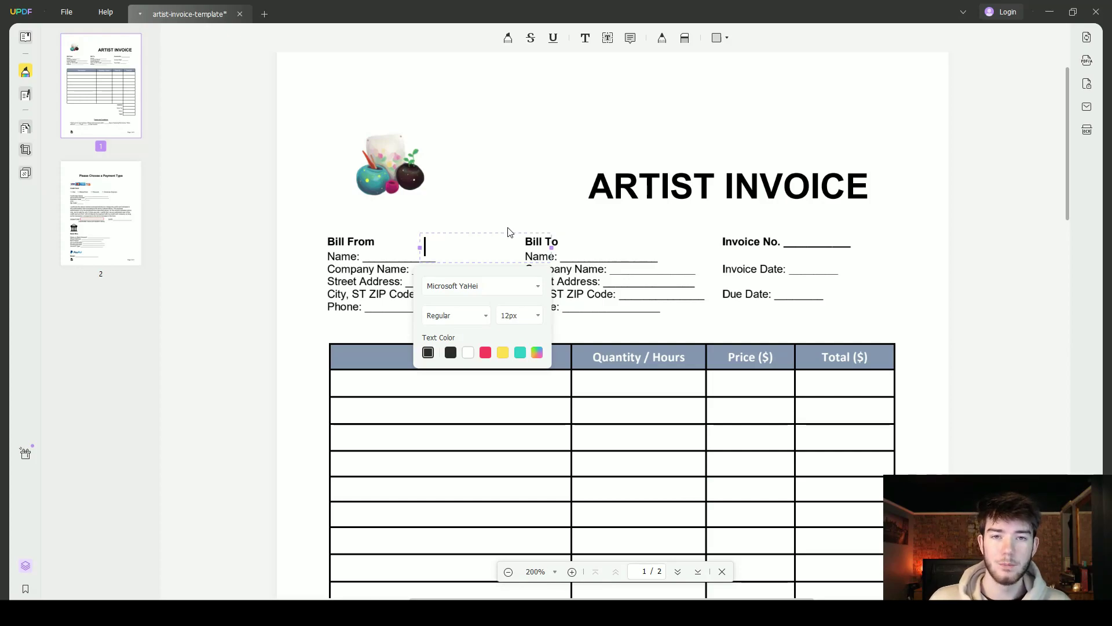
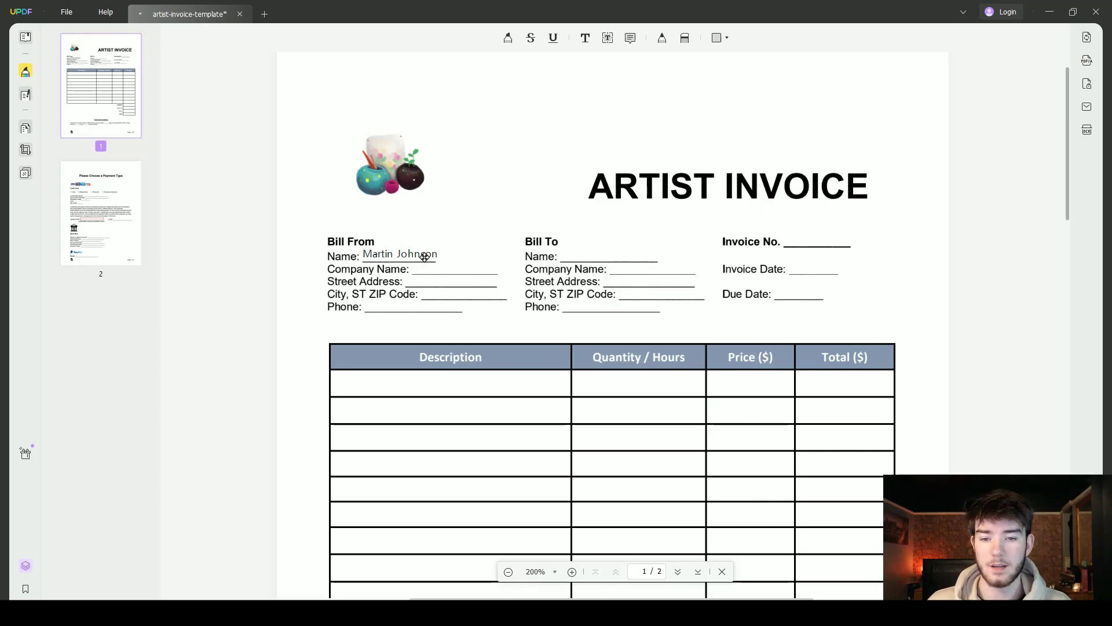
pyautogui.click(425, 257)
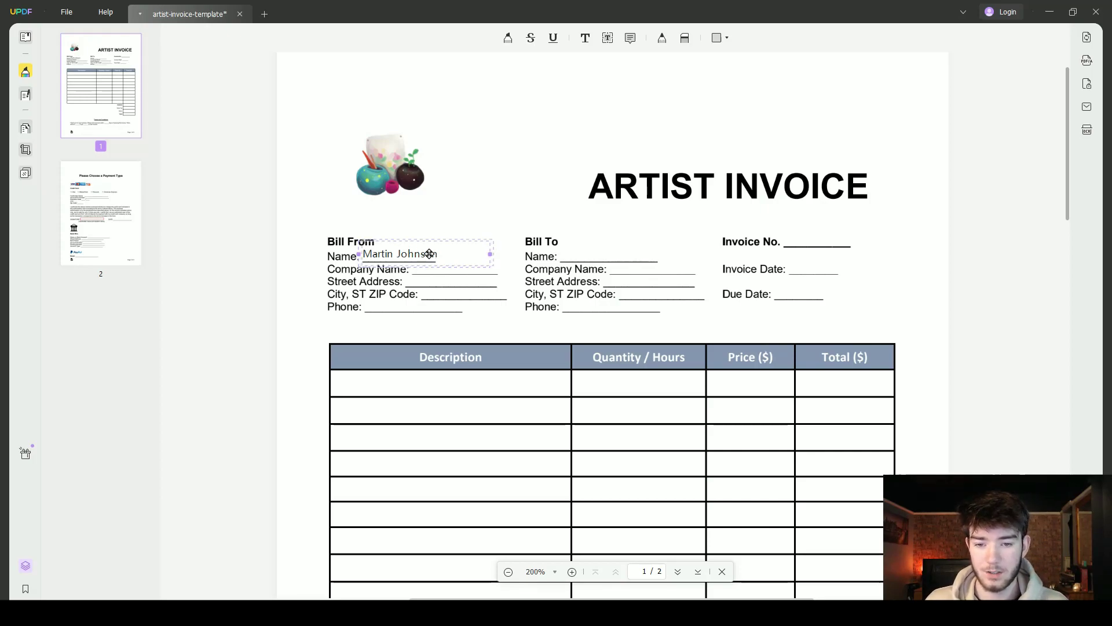
pyautogui.moveTo(421, 253); pyautogui.dragTo(423, 254)
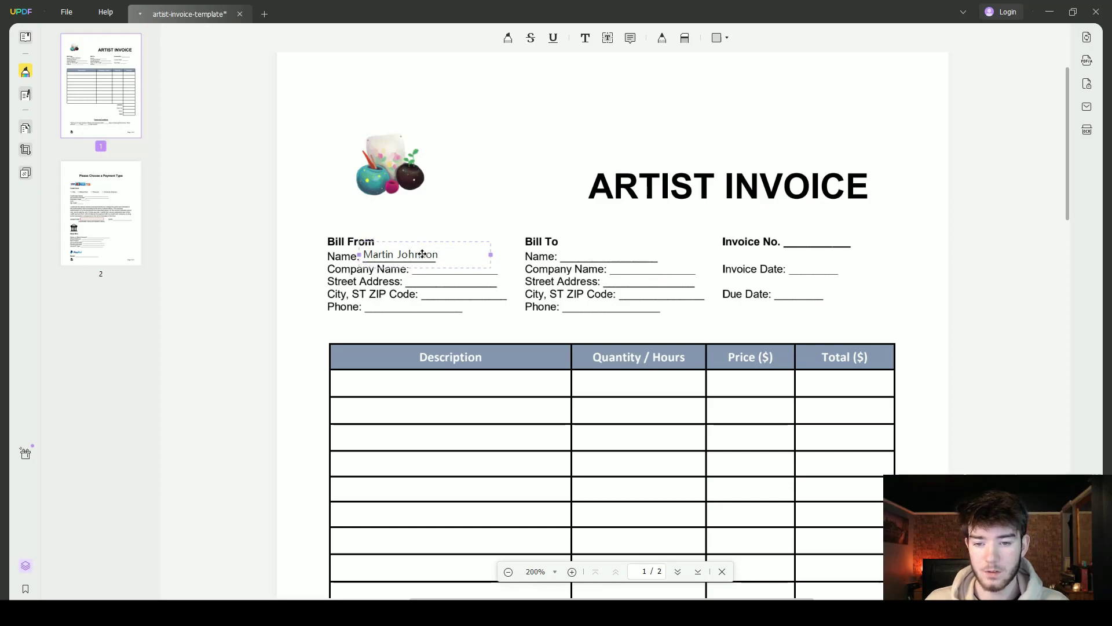
pyautogui.doubleClick(391, 255)
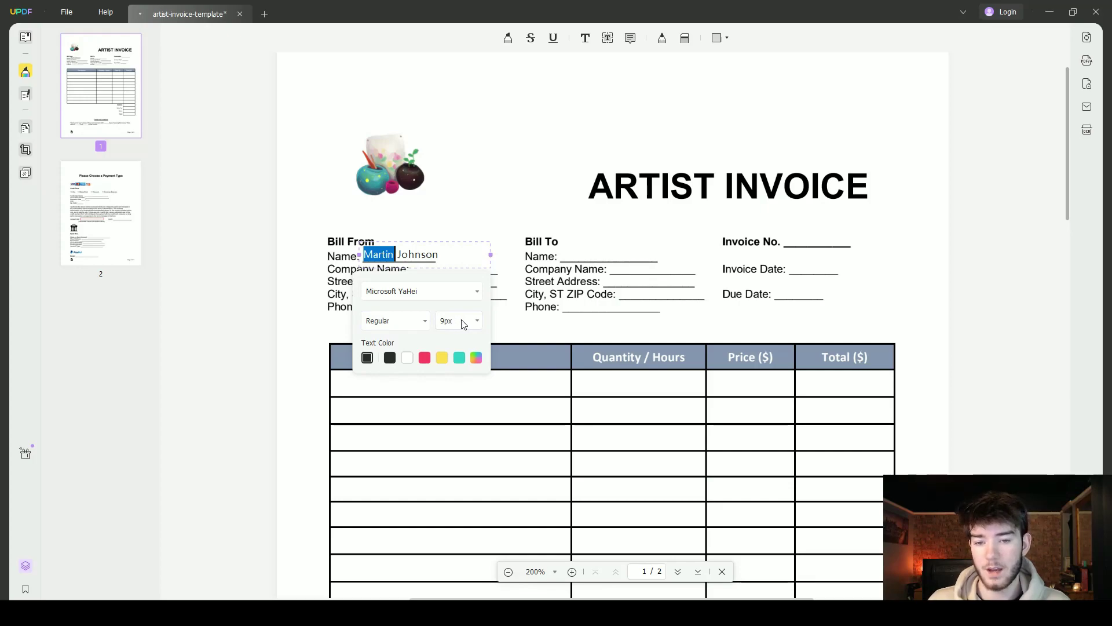
pyautogui.click(390, 357)
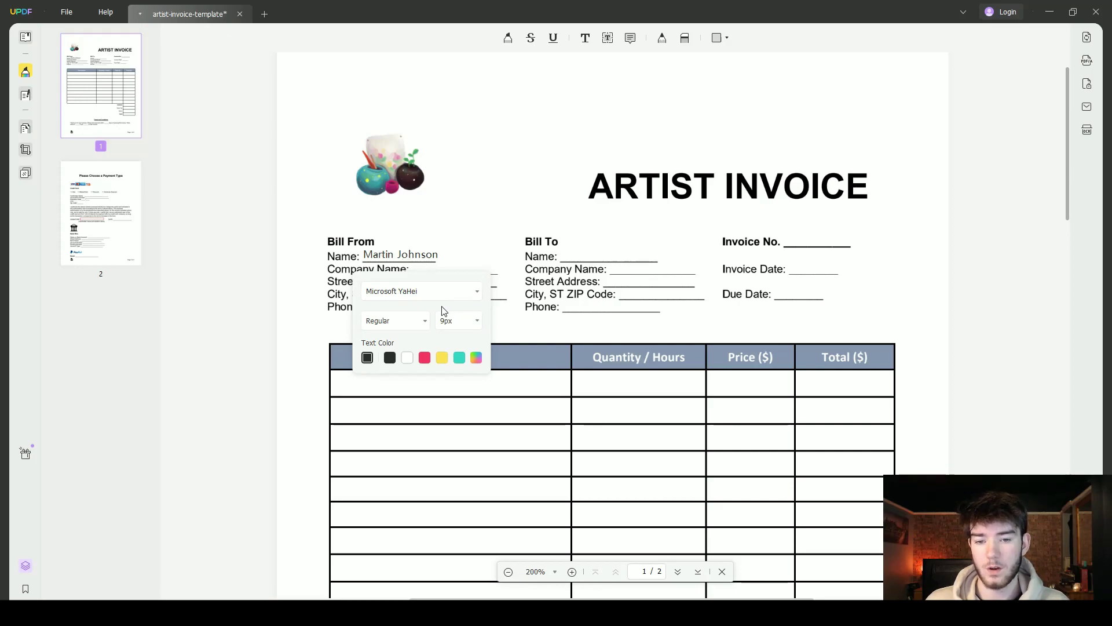
pyautogui.click(420, 378)
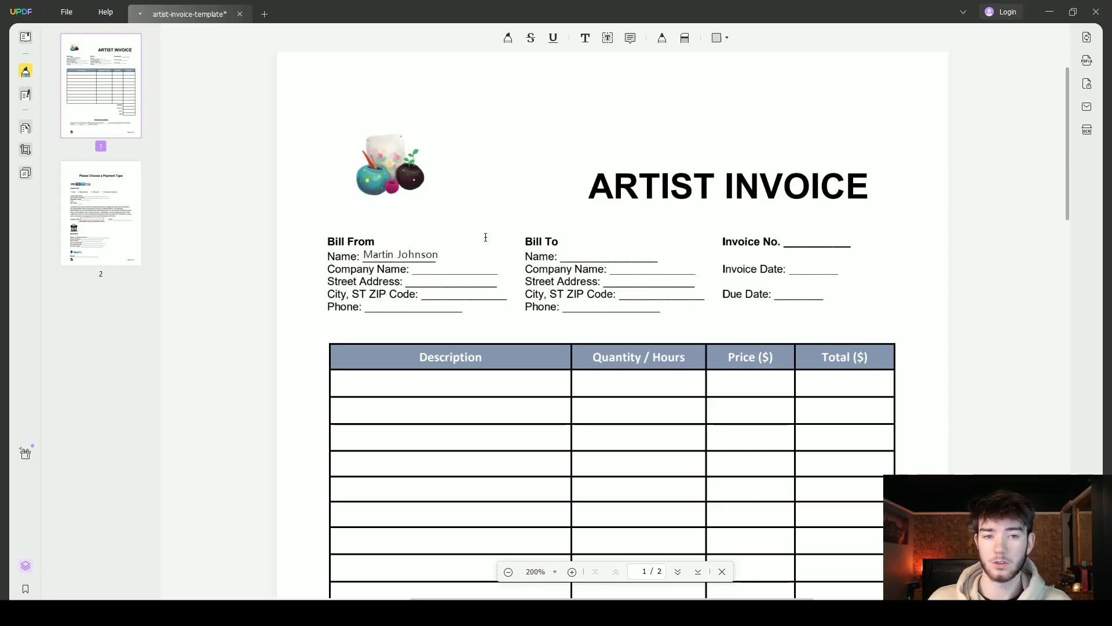
# Type the street address into a text comment placed on the Street Address line
pyautogui.click(474, 142)
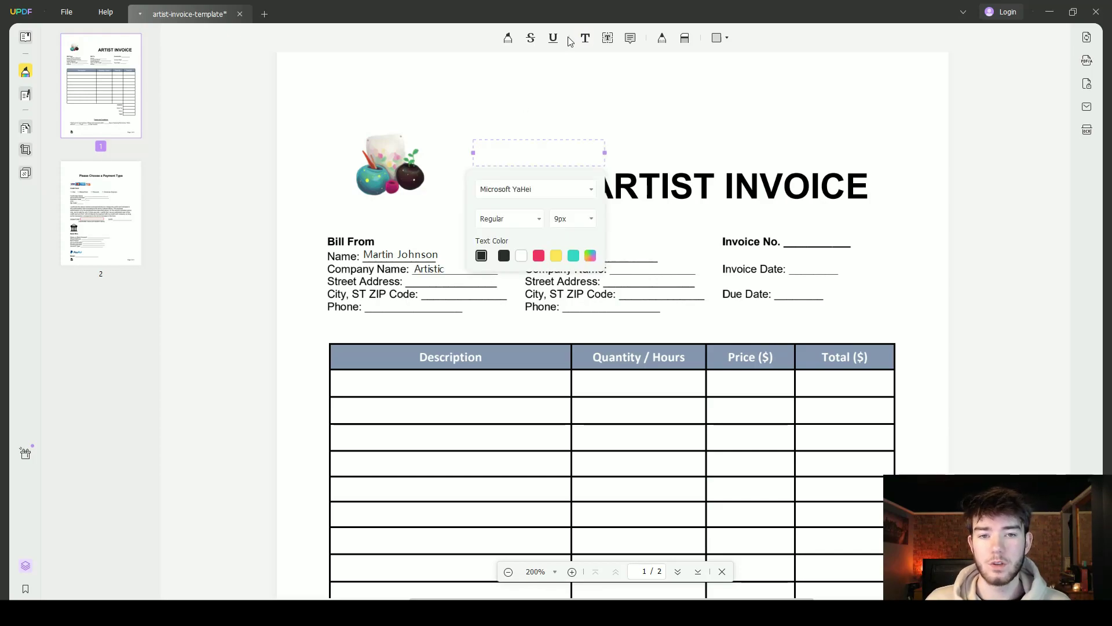
pyautogui.click(473, 115)
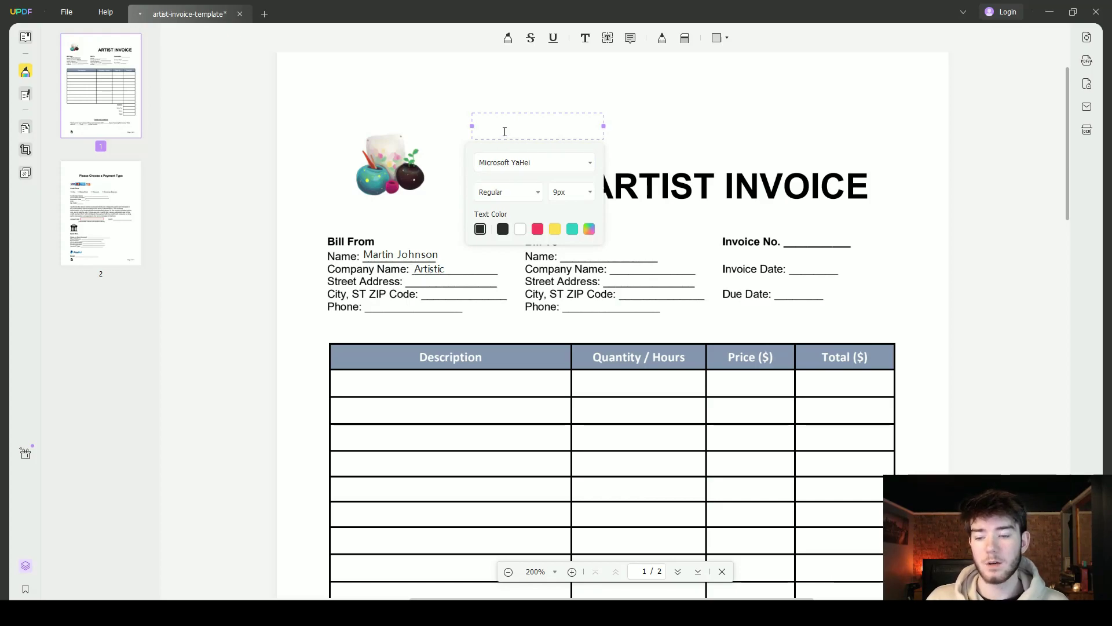
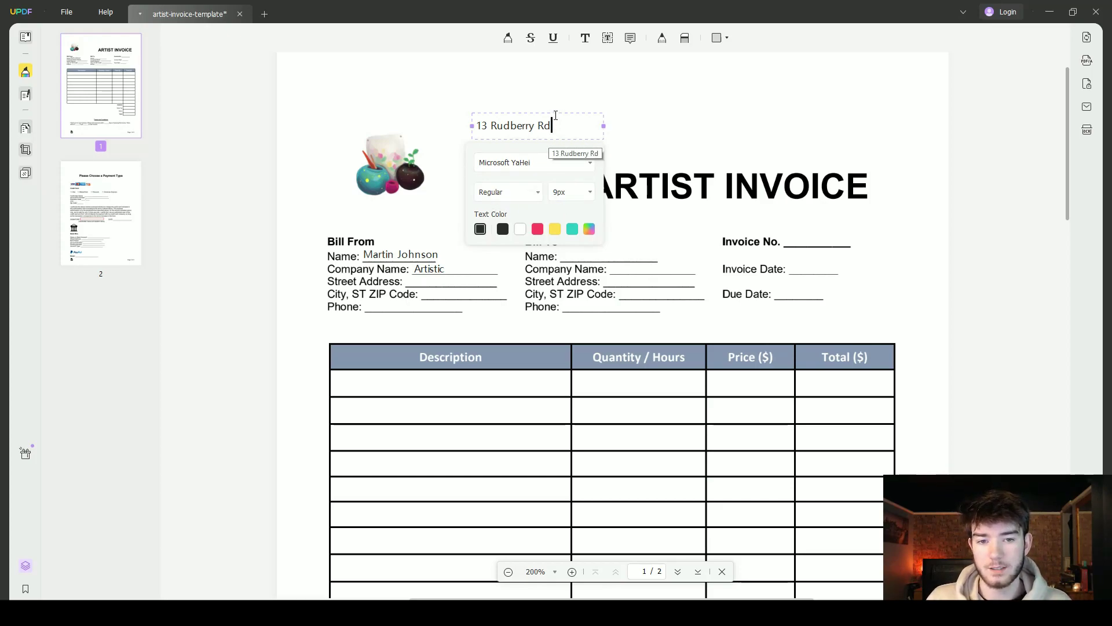
pyautogui.click(628, 123)
pyautogui.moveTo(539, 128); pyautogui.dragTo(480, 281)
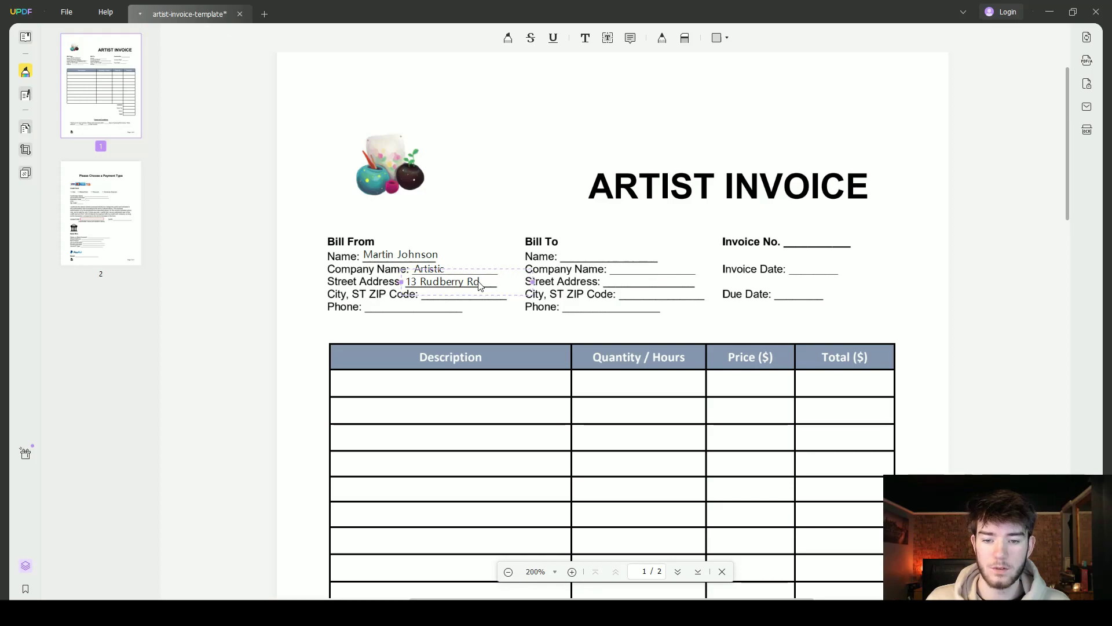
pyautogui.click(490, 219)
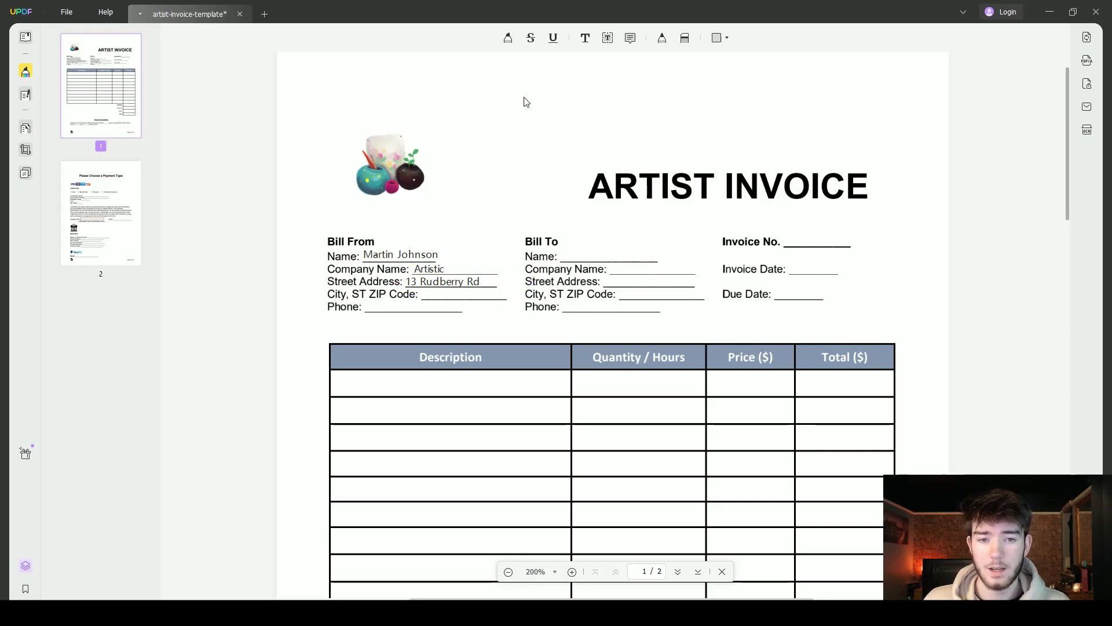
# Paste the postcode into a new text comment on the City, ST ZIP Code line
pyautogui.click(586, 39)
pyautogui.click(476, 142)
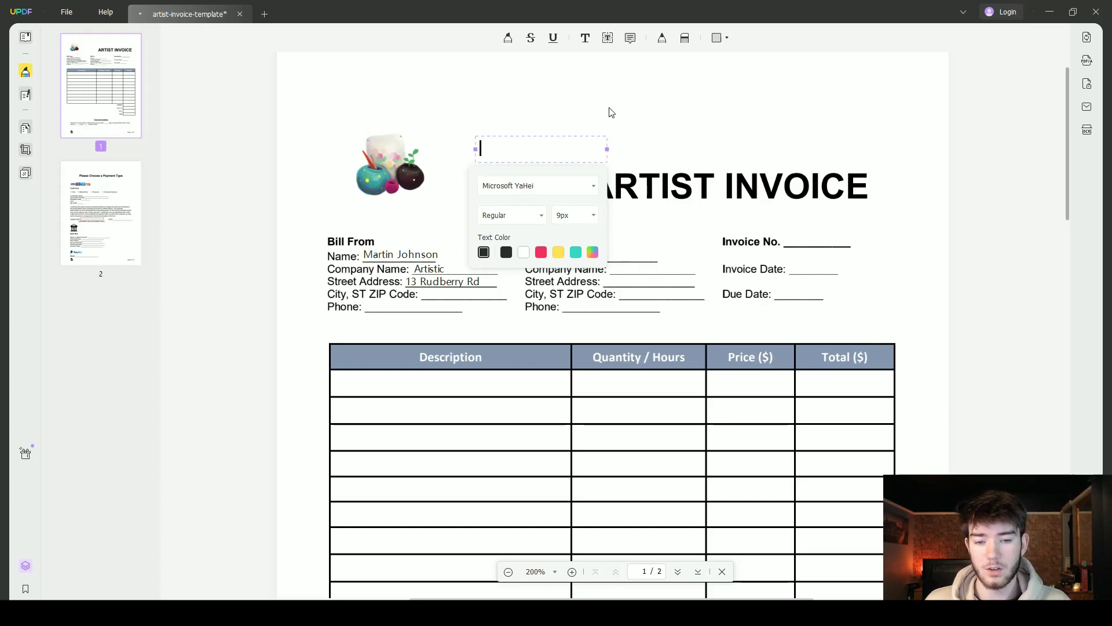
pyautogui.write('J34 8IT')
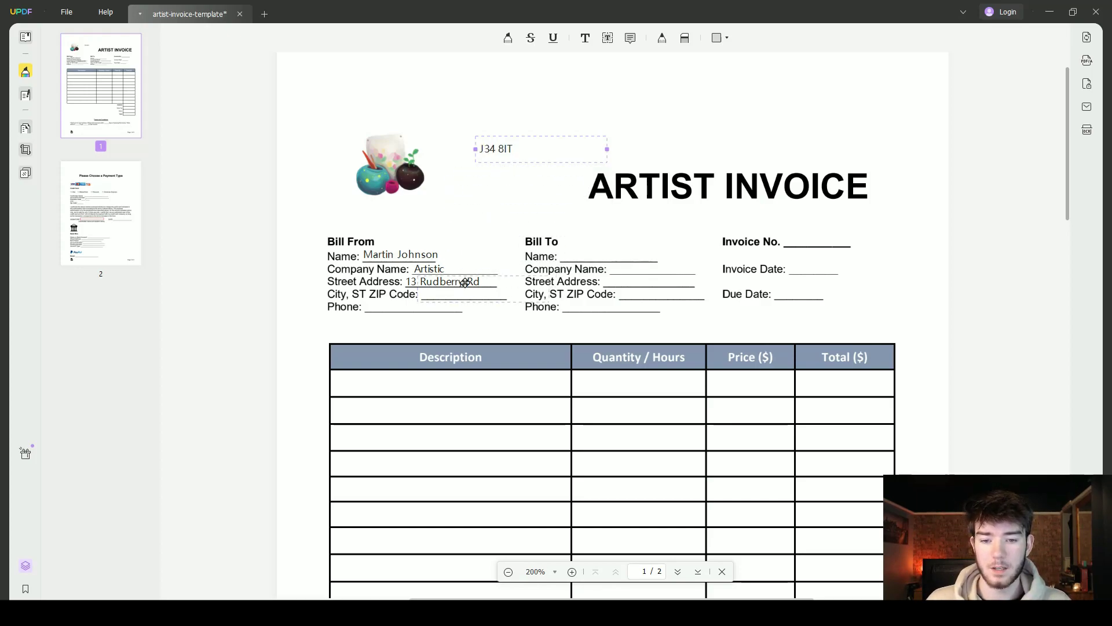
pyautogui.moveTo(465, 282); pyautogui.dragTo(465, 293)
pyautogui.click(480, 324)
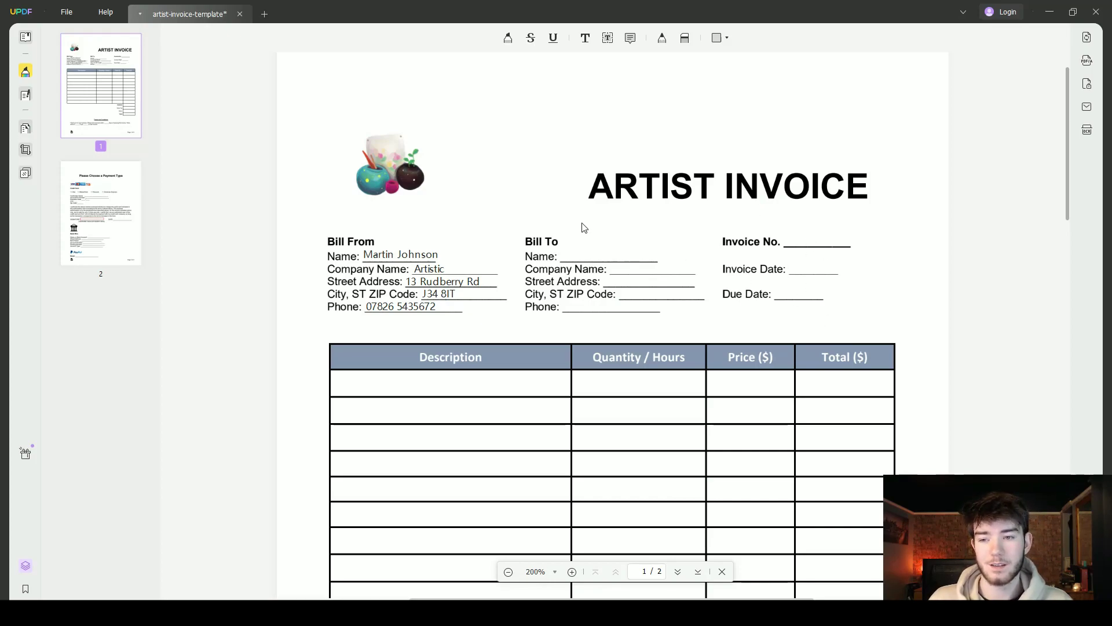
# In Edit PDF mode, change the ARTIST INVOICE title to VIDEO EDITOR INVOICE and move it right
pyautogui.click(26, 95)
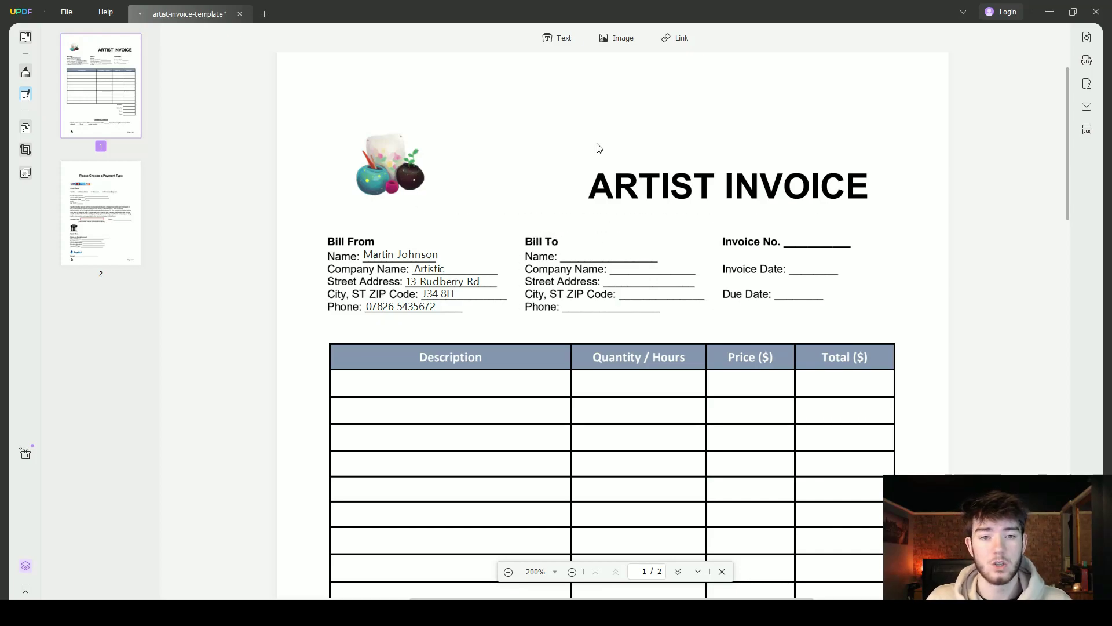
pyautogui.click(639, 186)
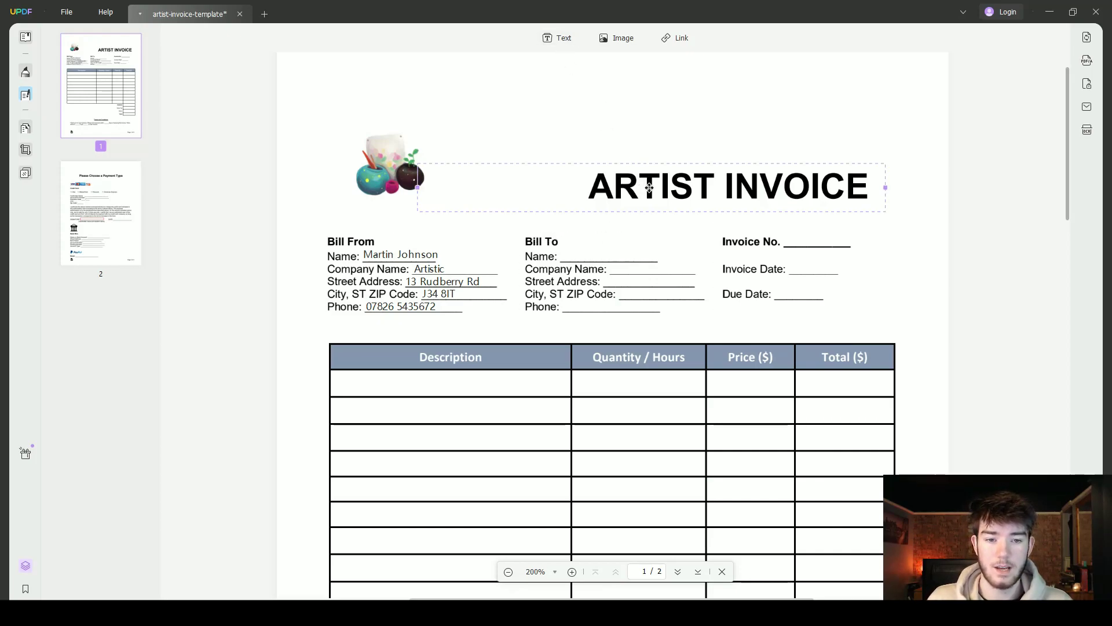
pyautogui.click(639, 186)
pyautogui.press('BackSpace')
pyautogui.press('BackSpace')
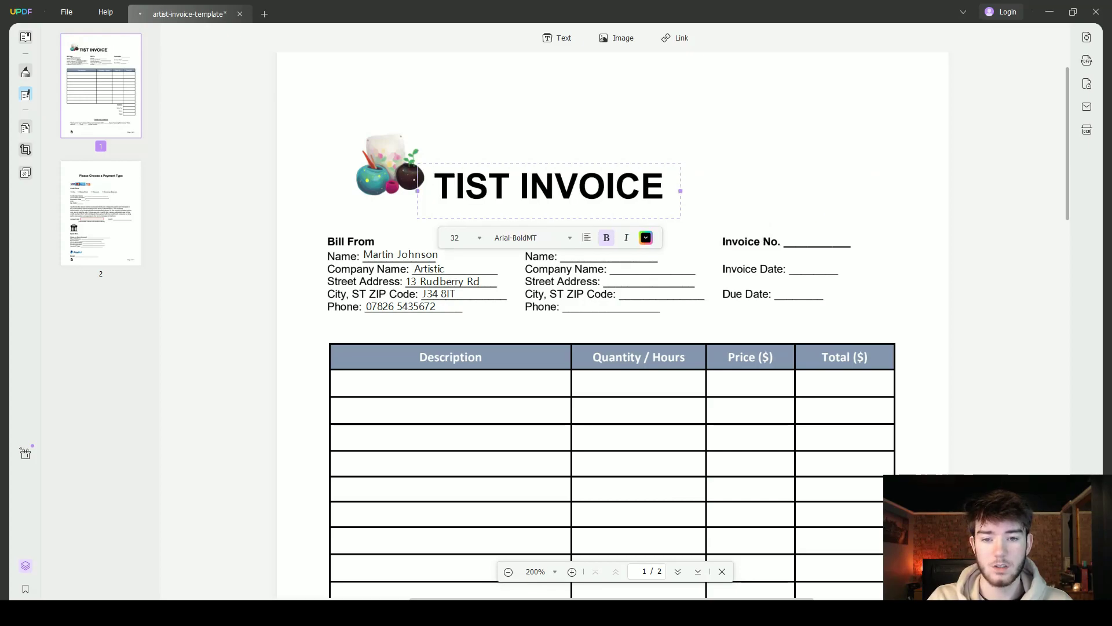
pyautogui.click(521, 185)
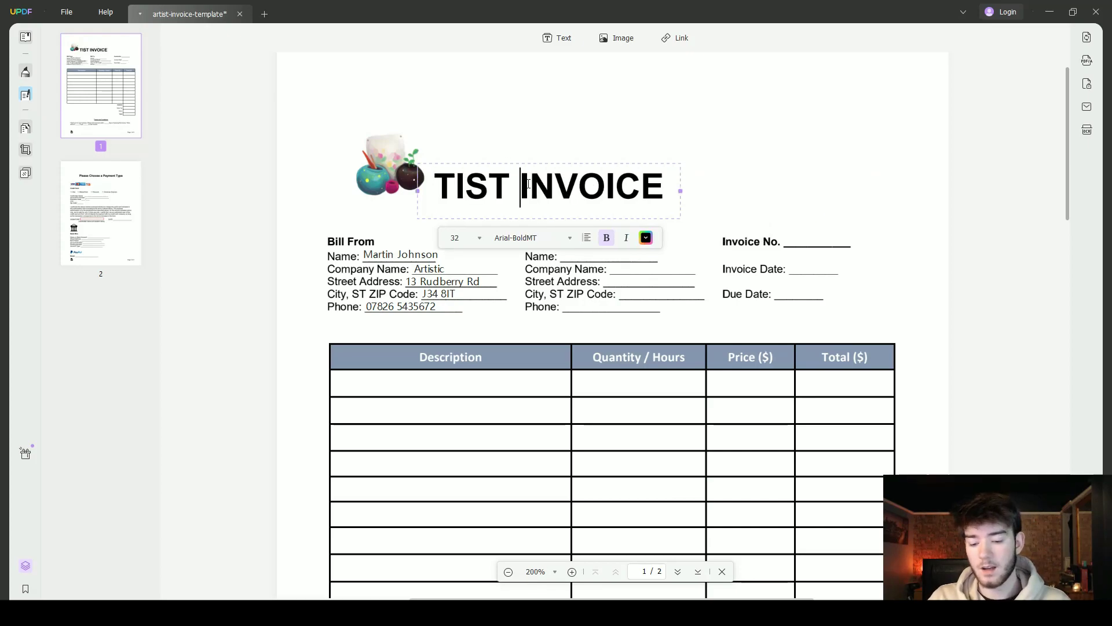
pyautogui.press('BackSpace')
pyautogui.press('BackSpace')
pyautogui.press('BackSpace')
pyautogui.press('BackSpace')
pyautogui.press('BackSpace')
pyautogui.write('V')
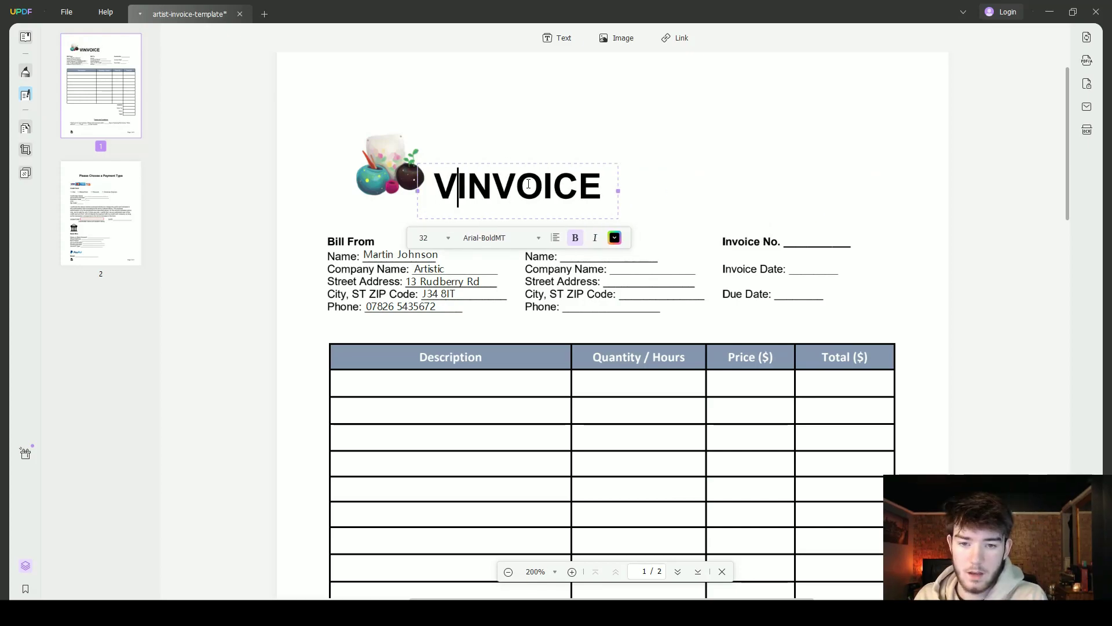
pyautogui.write('IDEO EDITO')
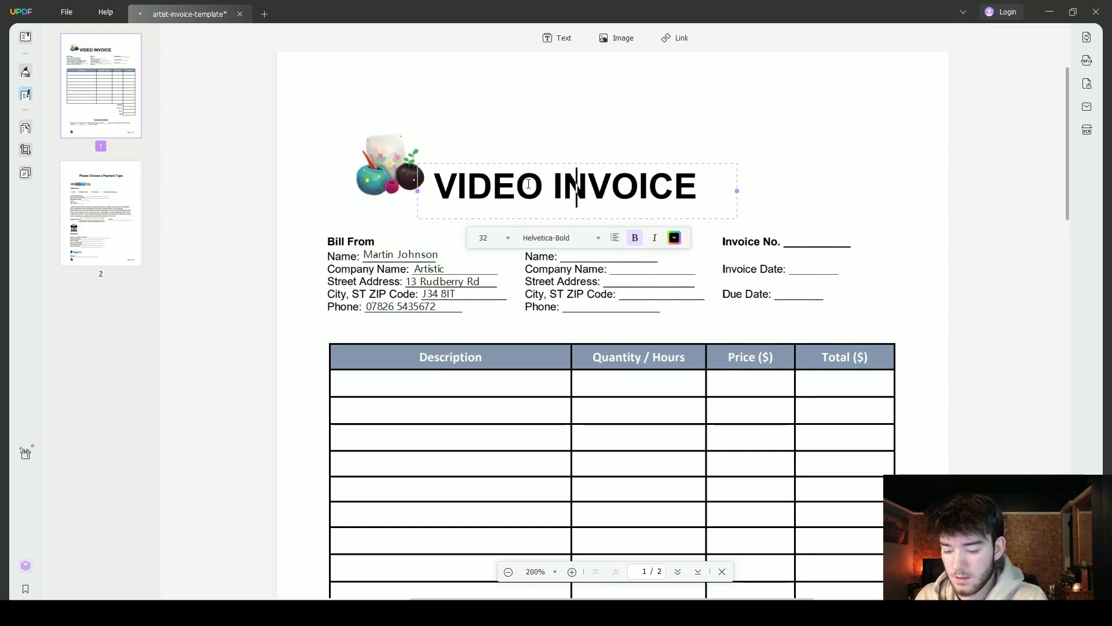
pyautogui.write('R')
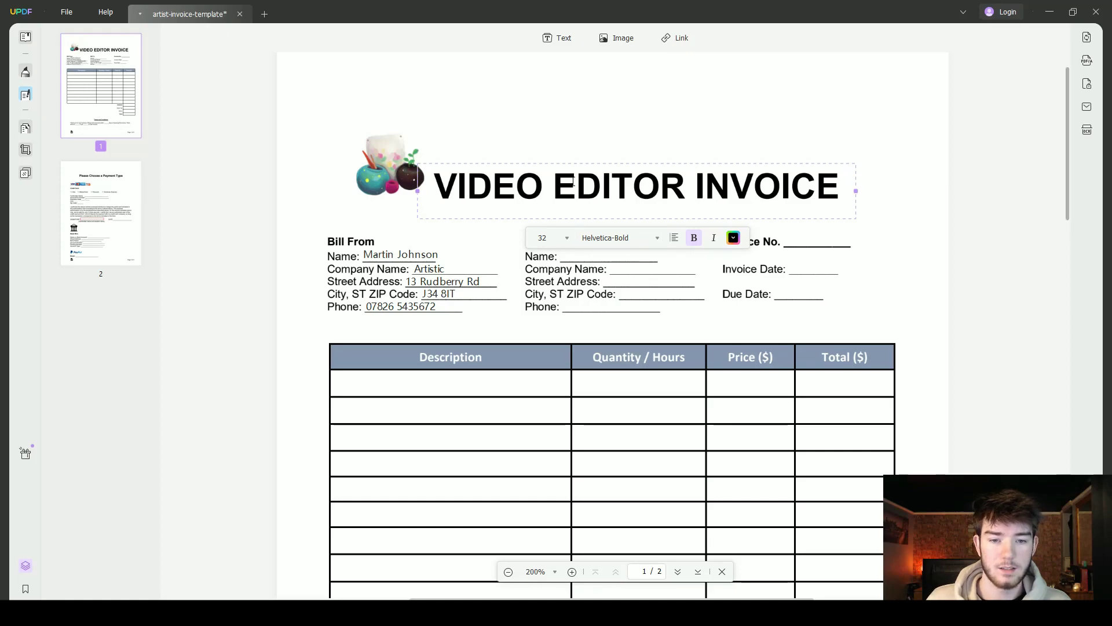
pyautogui.click(584, 147)
pyautogui.moveTo(584, 147); pyautogui.dragTo(695, 154)
pyautogui.click(704, 171)
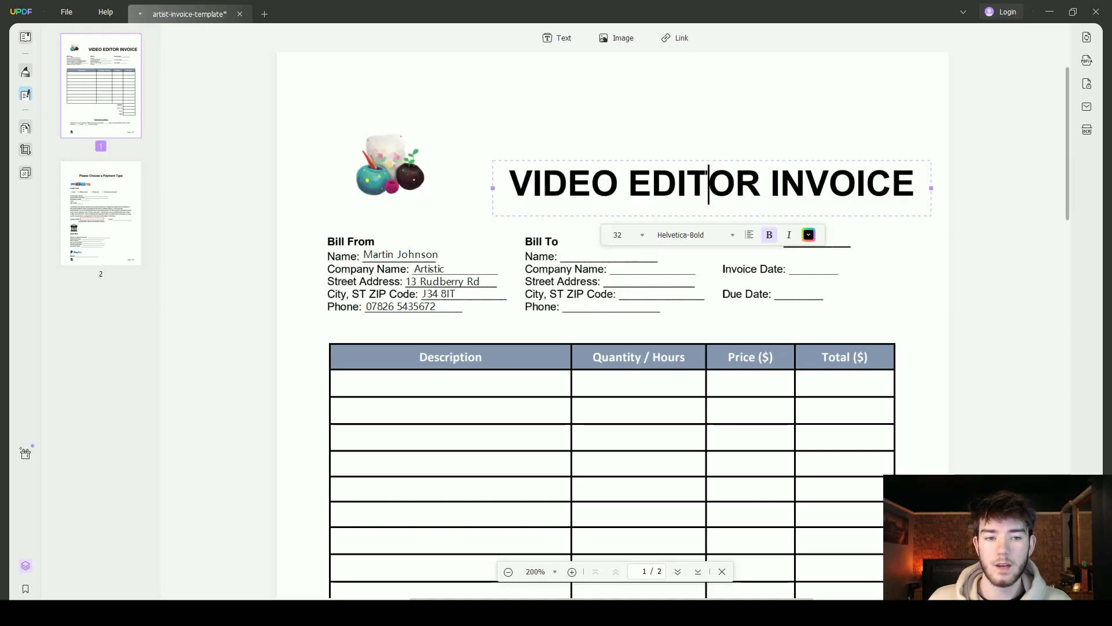
pyautogui.press('Escape')
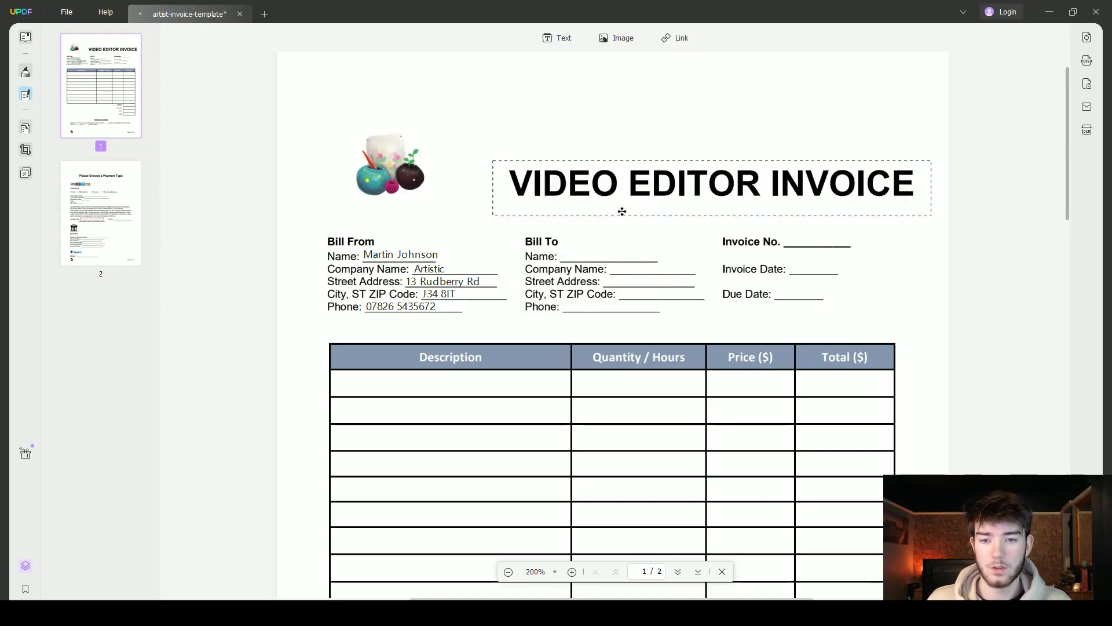
# Delete the artwork image beside the invoice title
pyautogui.click(390, 161)
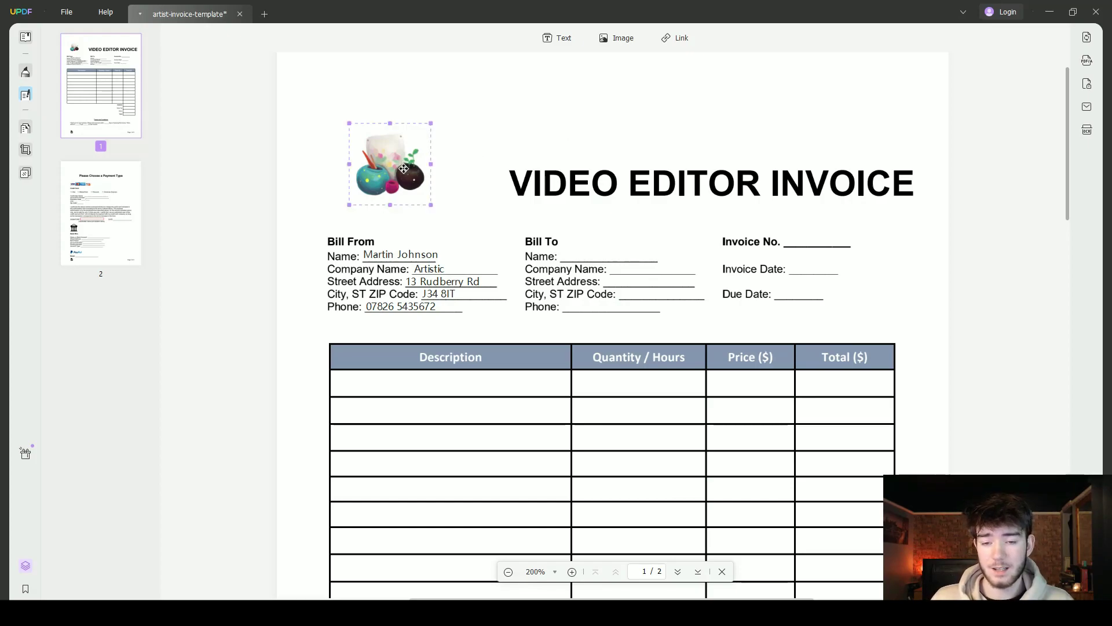
pyautogui.rightClick(407, 174)
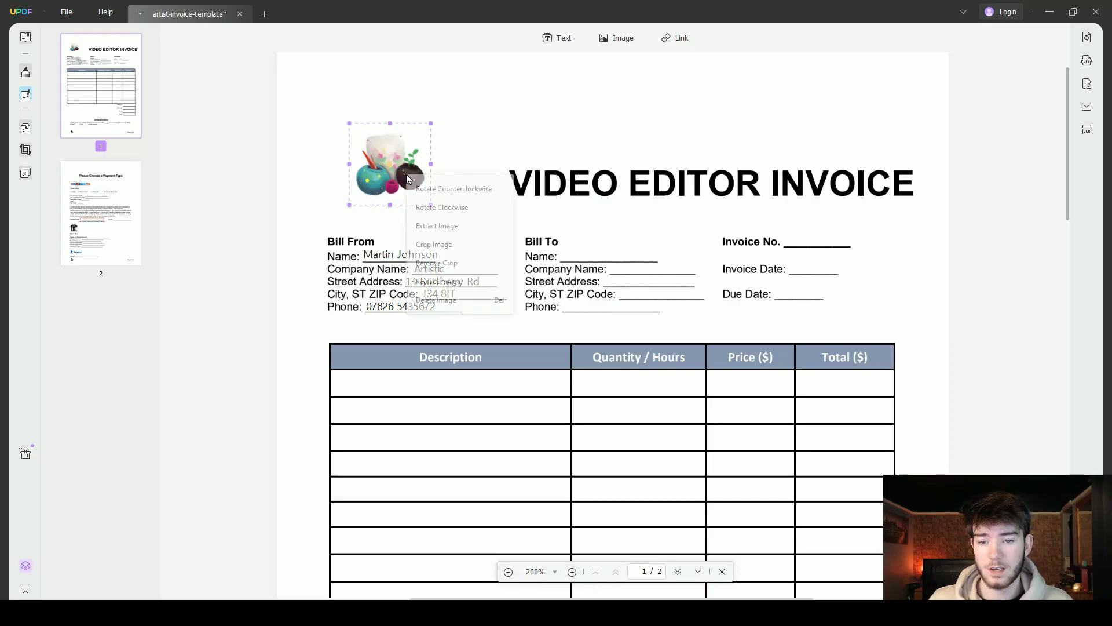
pyautogui.click(459, 301)
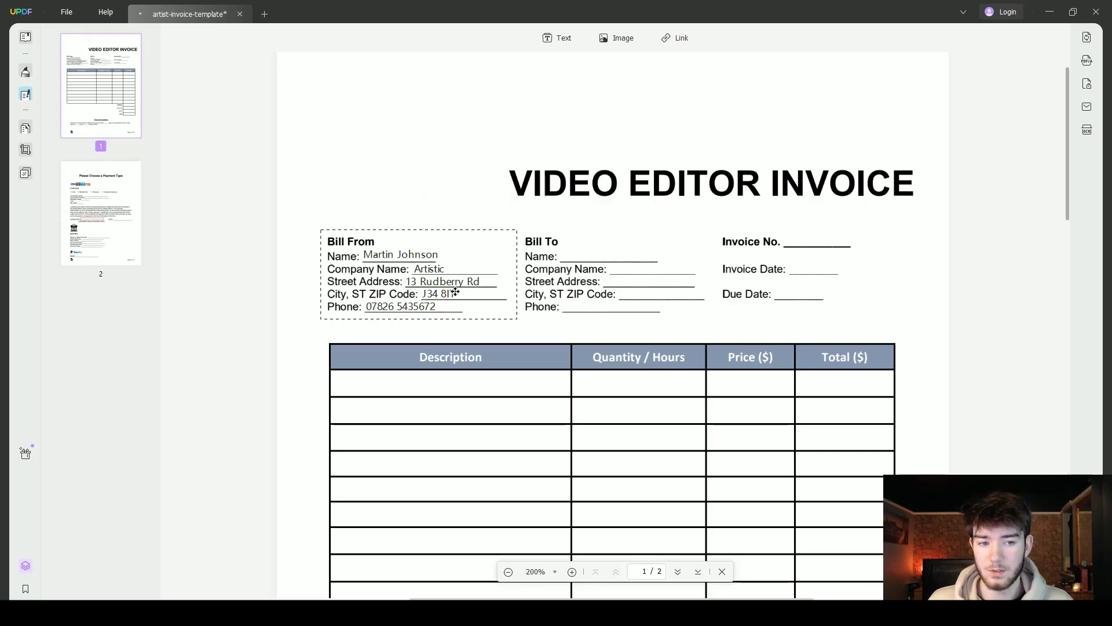
# Browse page 2, selecting its signature field, then return to the top of page 1
pyautogui.scroll(-10, 627, 325)
pyautogui.scroll(-5, 632, 328)
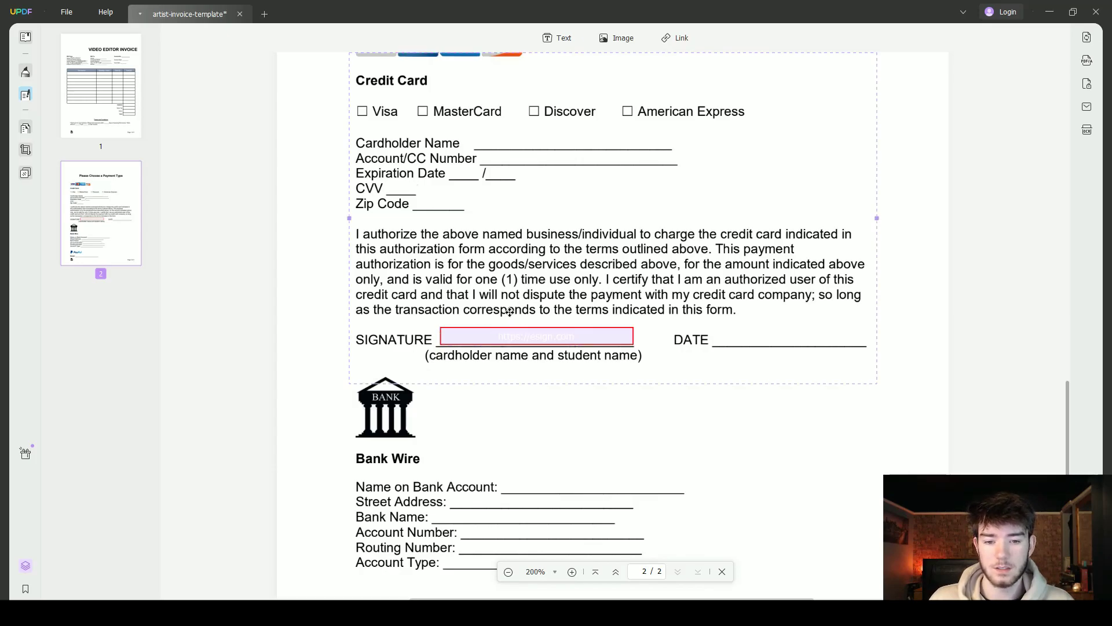
pyautogui.click(445, 336)
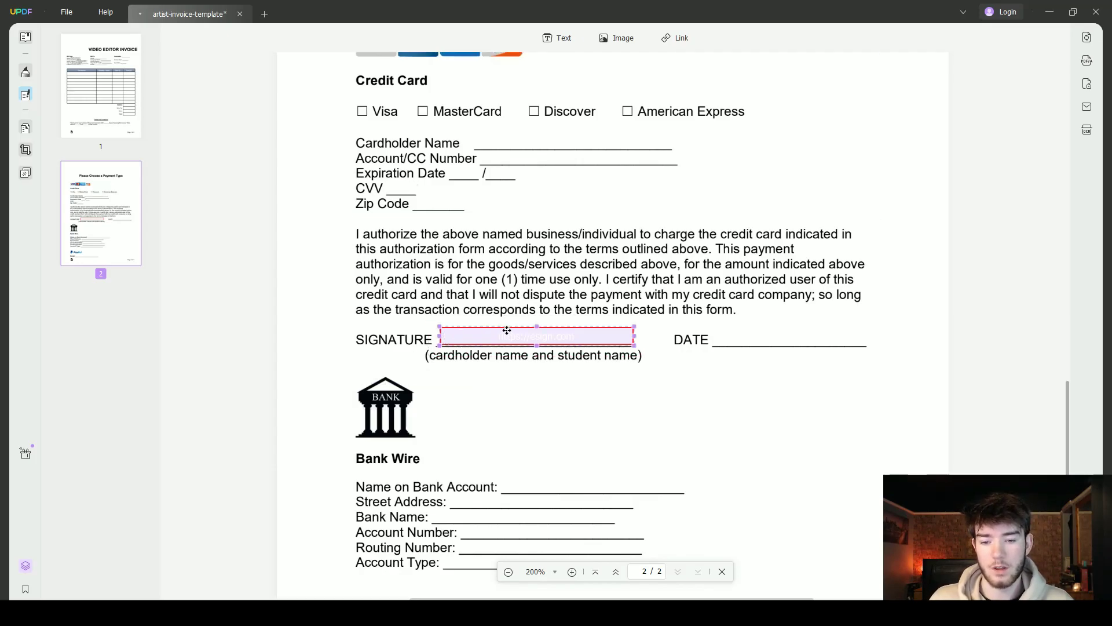
pyautogui.scroll(-2, 507, 330)
pyautogui.scroll(-2, 398, 328)
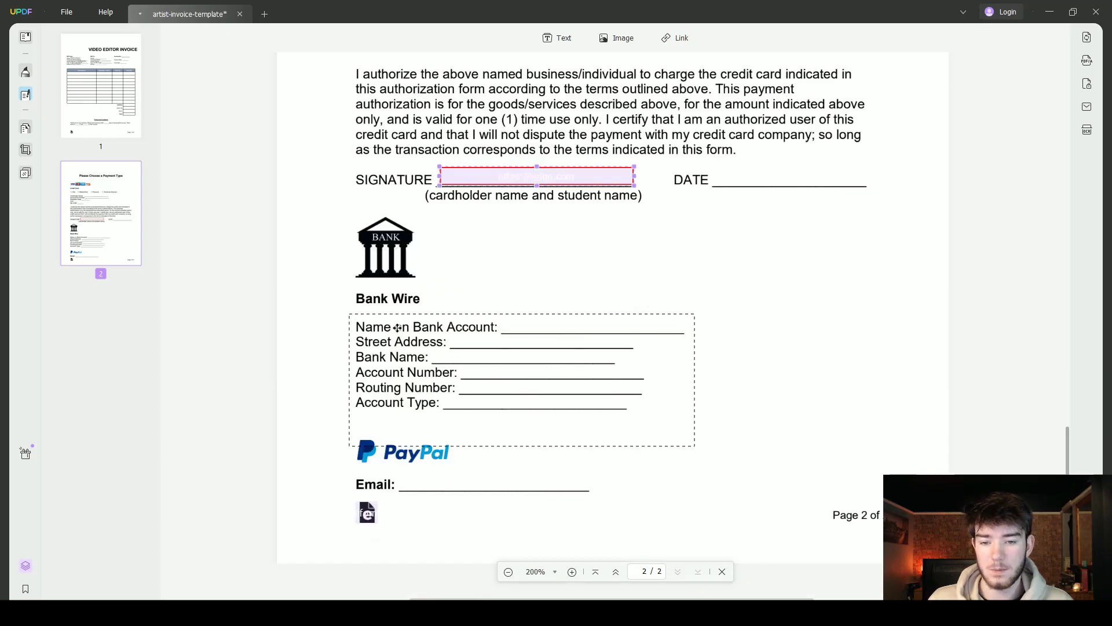
pyautogui.scroll(-1, 411, 400)
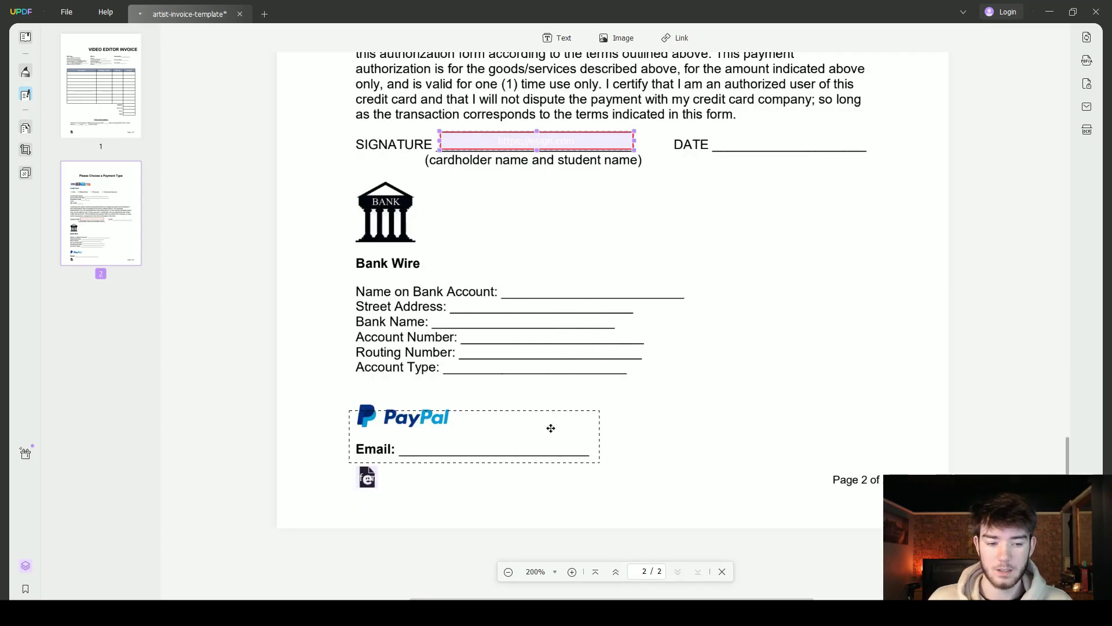
pyautogui.scroll(2, 644, 441)
pyautogui.click(101, 87)
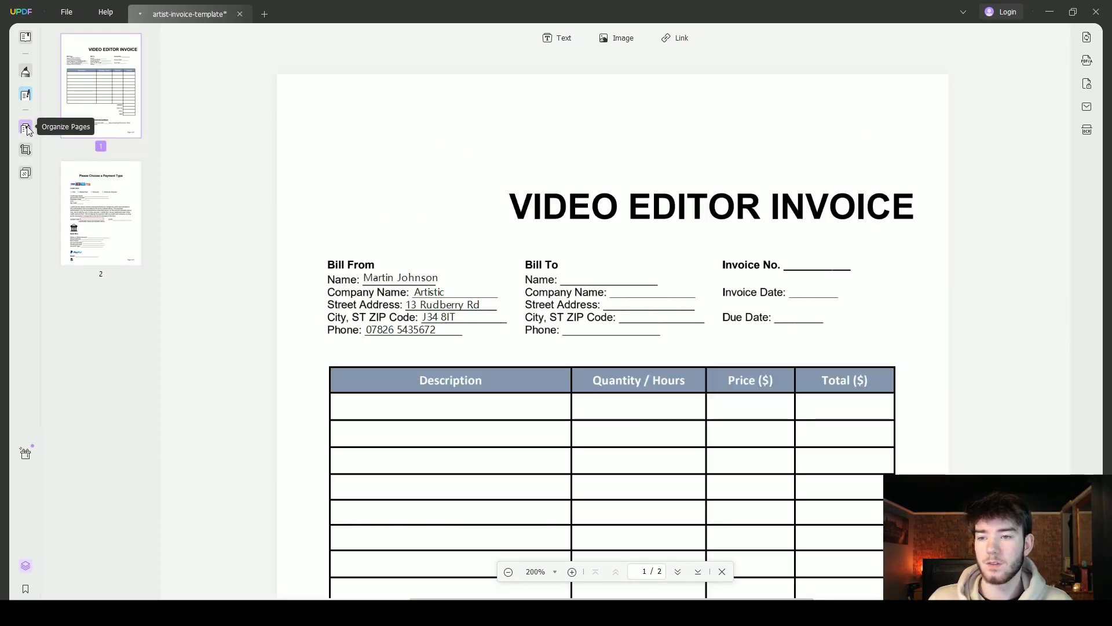
# Open Organize Pages and drag the page 1 thumbnail to try reordering the pages
pyautogui.click(29, 129)
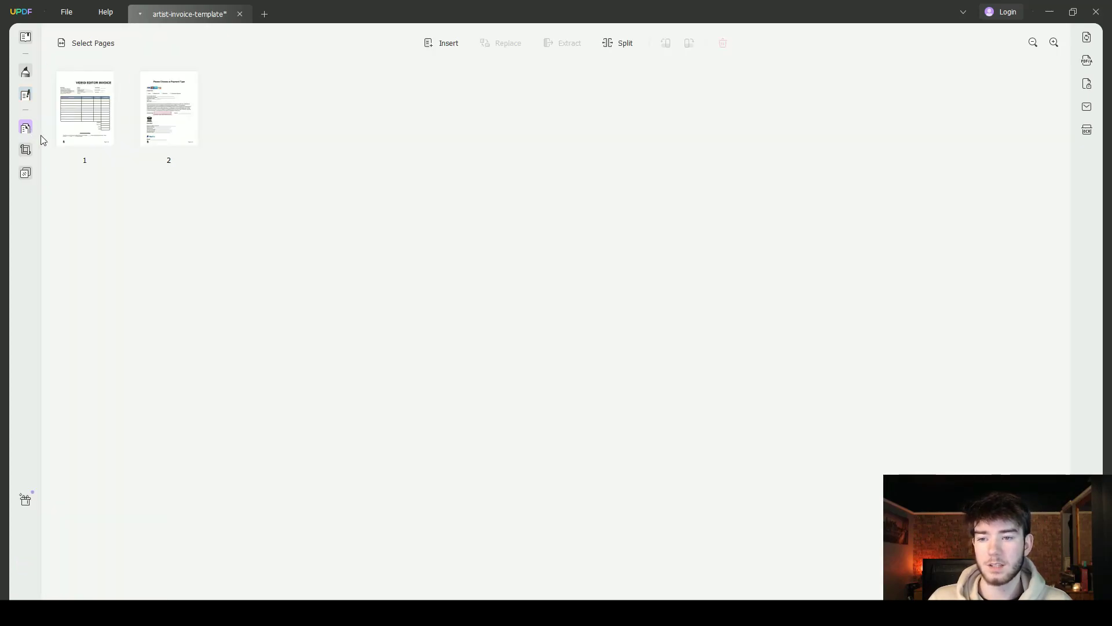
pyautogui.moveTo(86, 124)
pyautogui.mouseDown()
pyautogui.moveTo(223, 120)
pyautogui.moveTo(81, 103)
pyautogui.mouseUp()
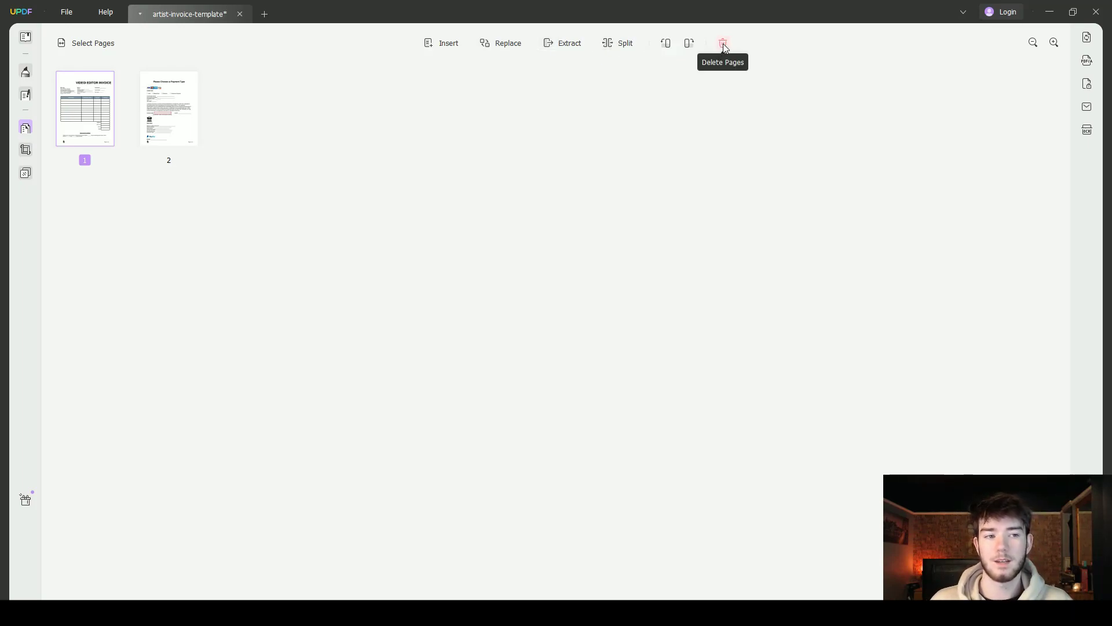
# In Crop Pages, drag the crop frame's top-left corner inward on page 1, checking the margin settings
pyautogui.click(27, 151)
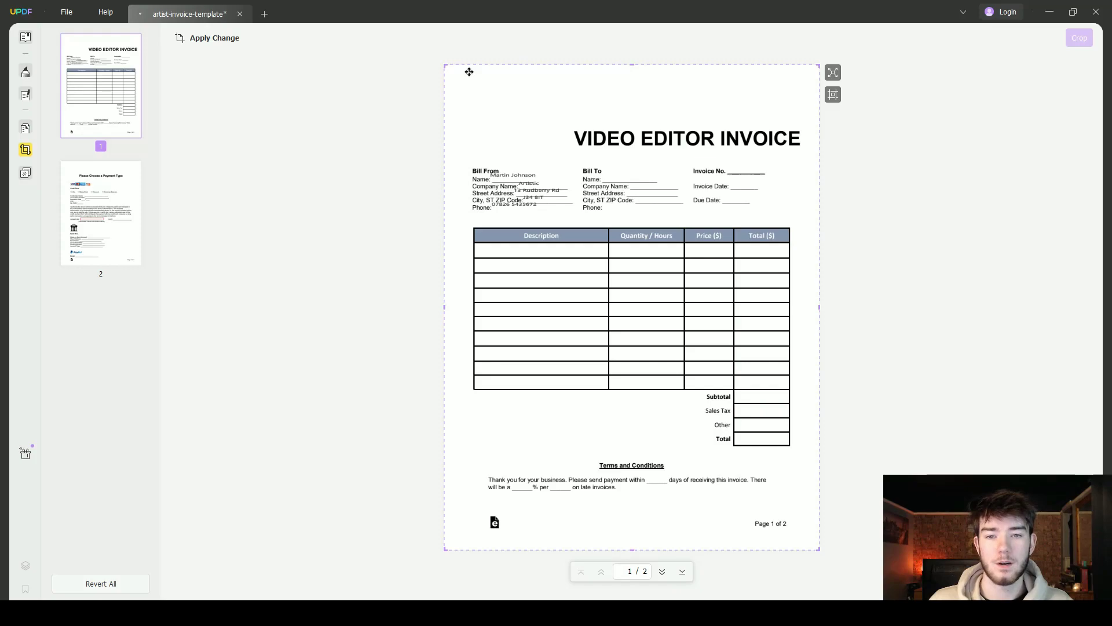
pyautogui.moveTo(445, 67); pyautogui.dragTo(467, 88)
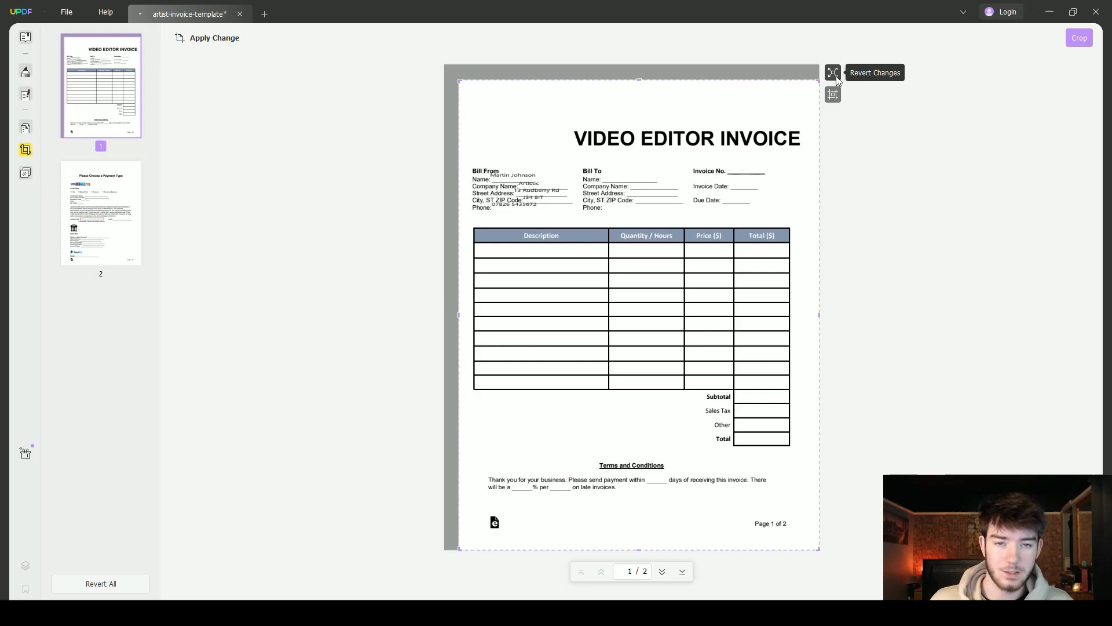
pyautogui.click(832, 94)
pyautogui.click(832, 95)
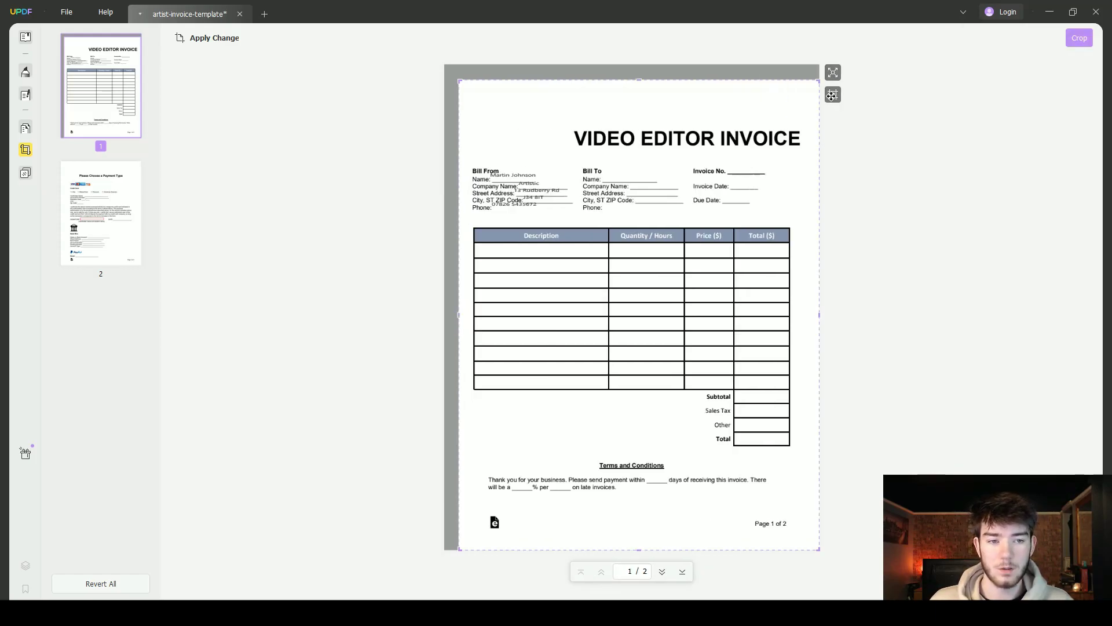
pyautogui.click(832, 95)
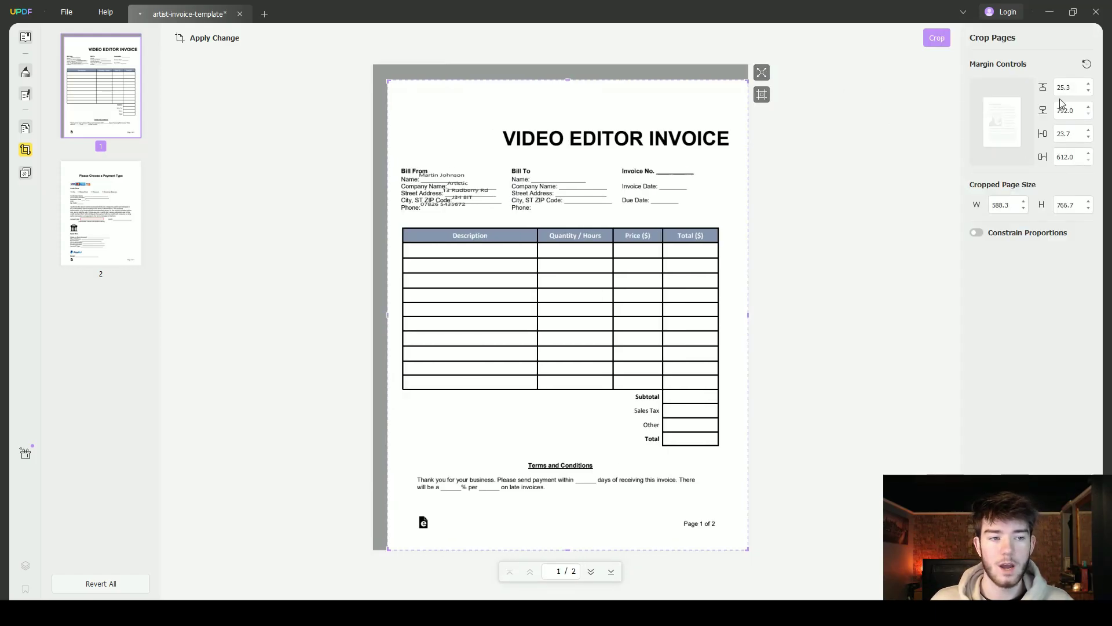
pyautogui.click(762, 95)
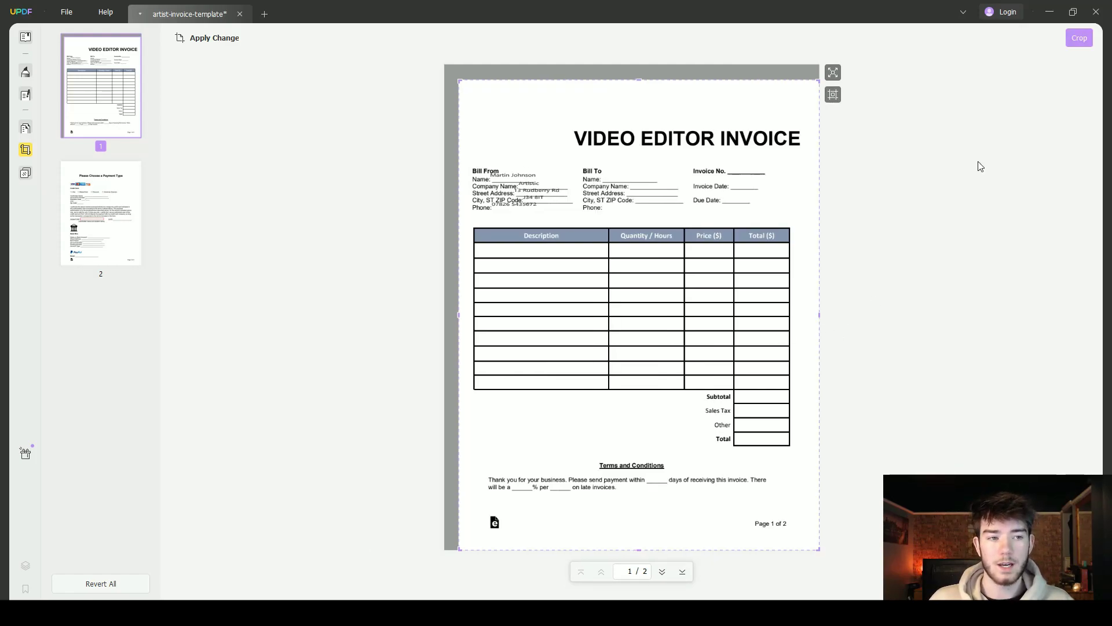
# Apply the crop to page 1 and scroll down the cropped document
pyautogui.click(1079, 38)
pyautogui.scroll(-4, 672, 257)
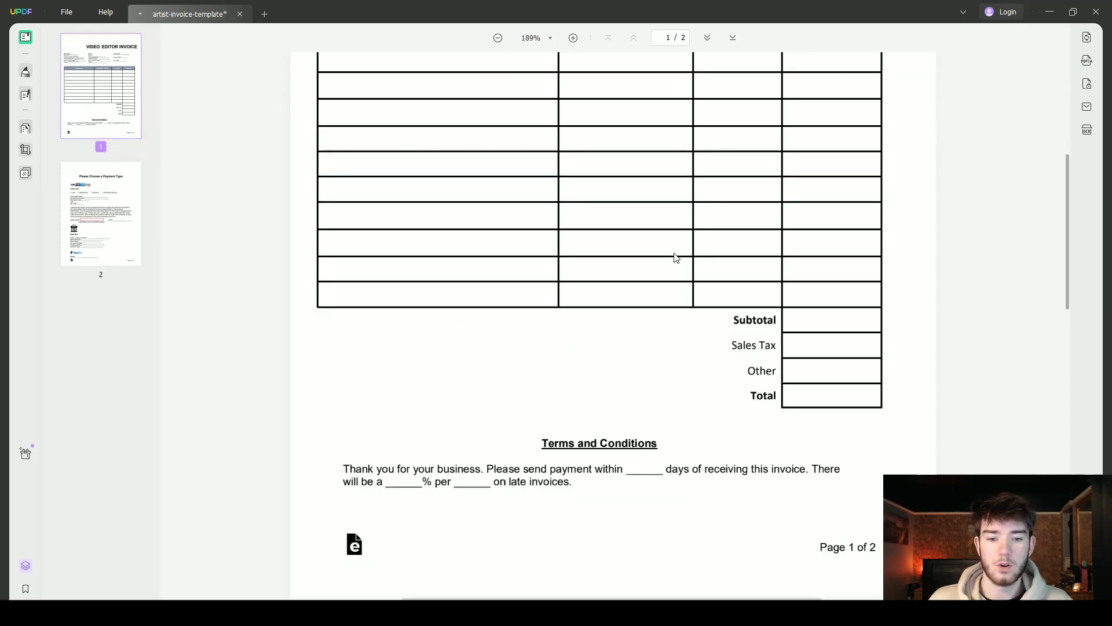
pyautogui.scroll(-4, 676, 257)
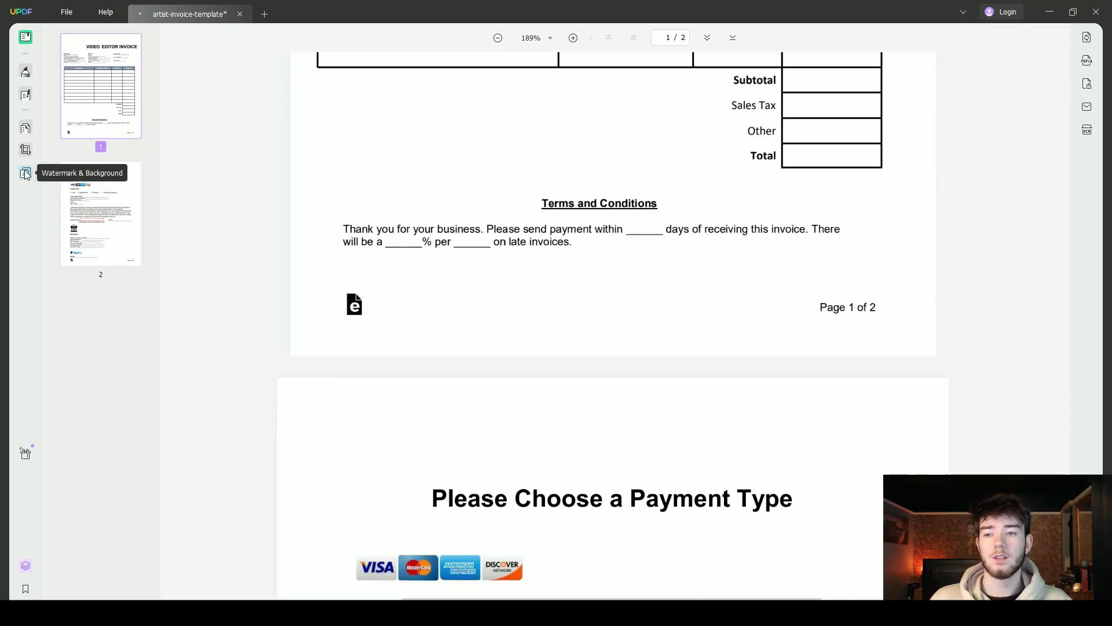
# Open Watermark & Background and start adding a new watermark from the Watermark tab
pyautogui.click(25, 174)
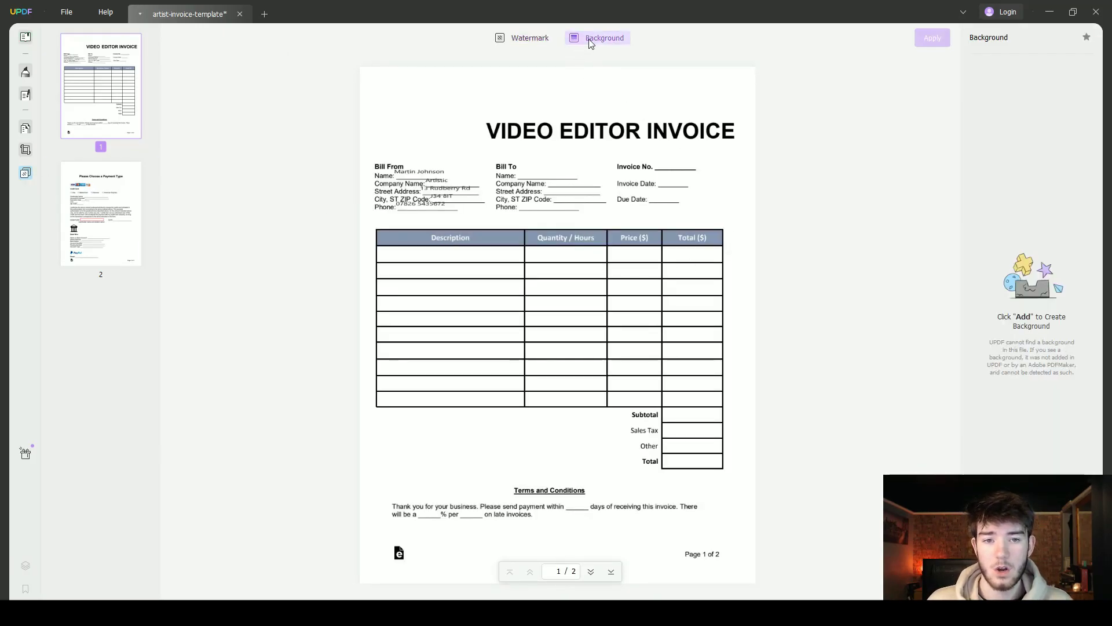
pyautogui.click(533, 41)
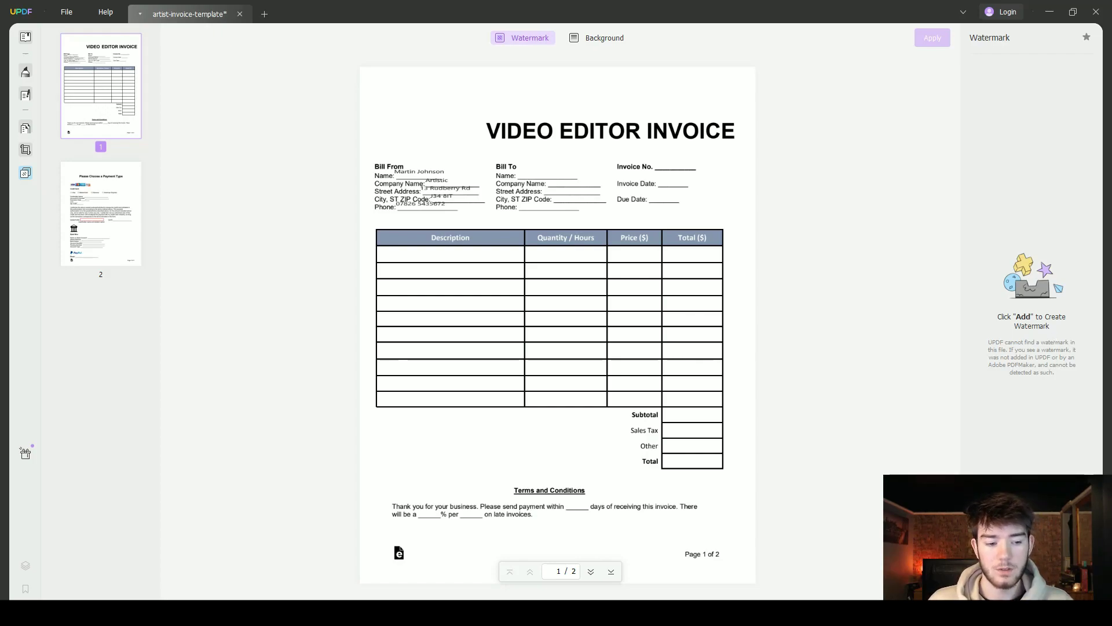
pyautogui.click(1032, 579)
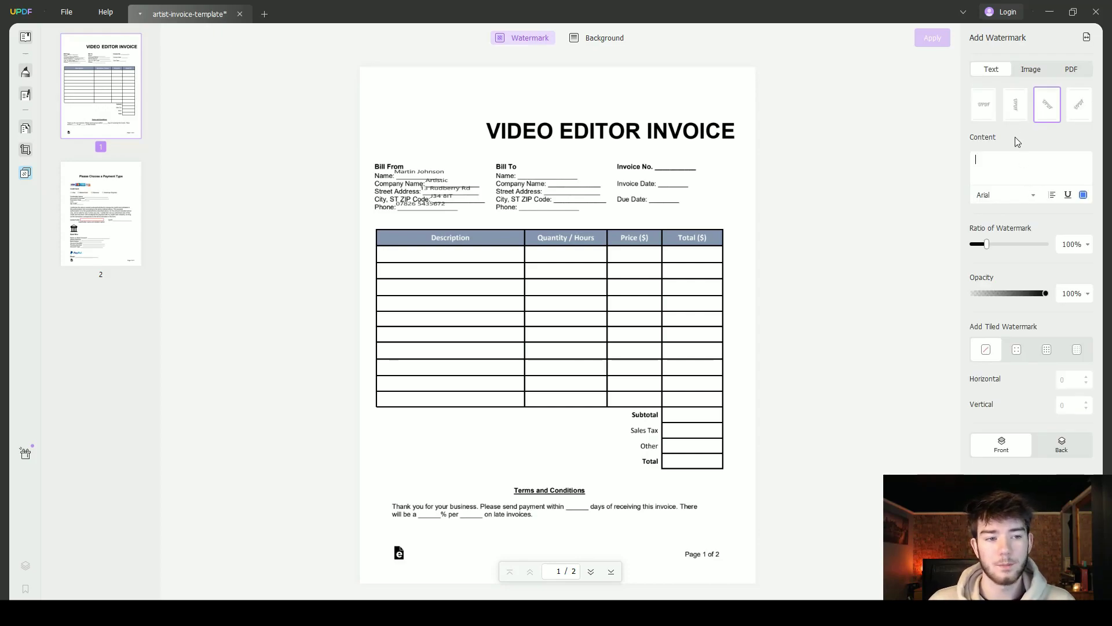
# Switch the text watermark layout from the horizontal preset to the vertical preset
pyautogui.click(984, 109)
pyautogui.click(1019, 110)
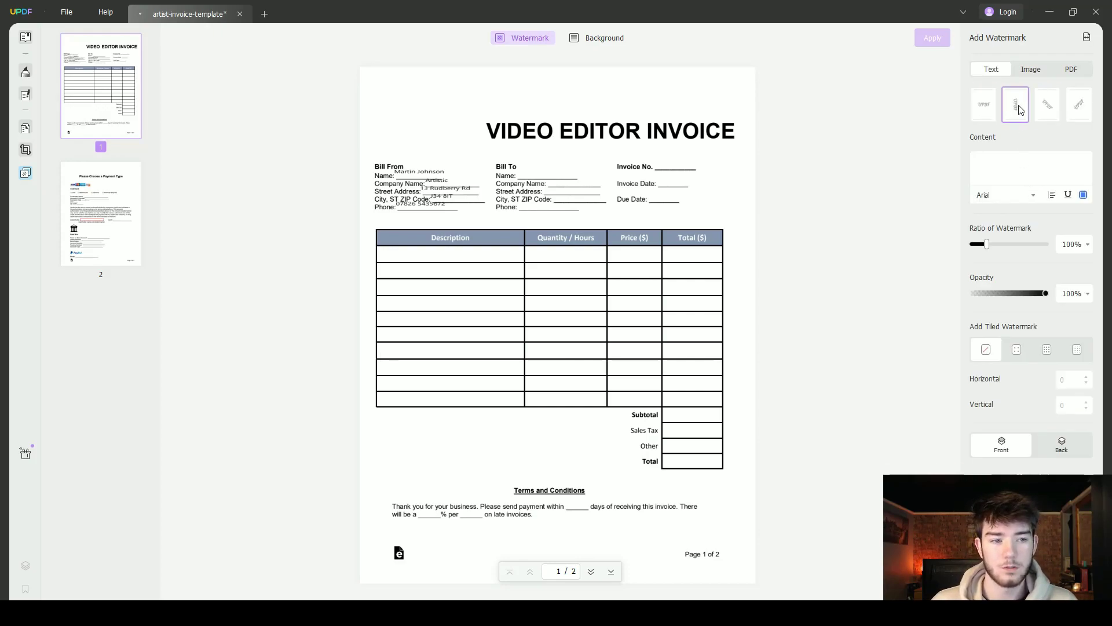